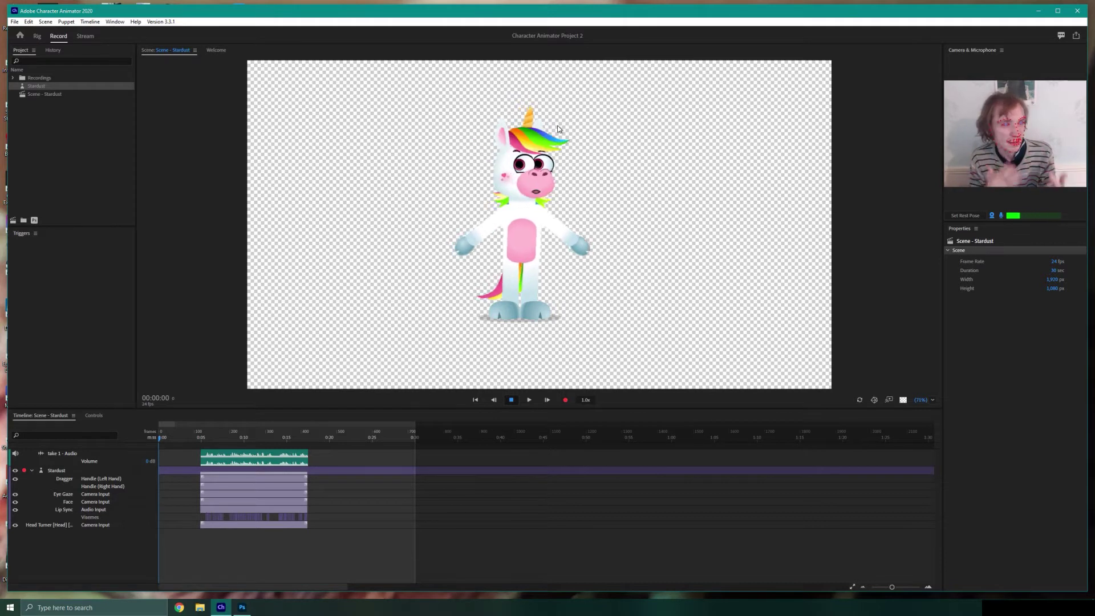
# - Leave the Stardust scene and bring Unicorn Puppet.psd forward in Photoshop
pyautogui.click(530, 160)
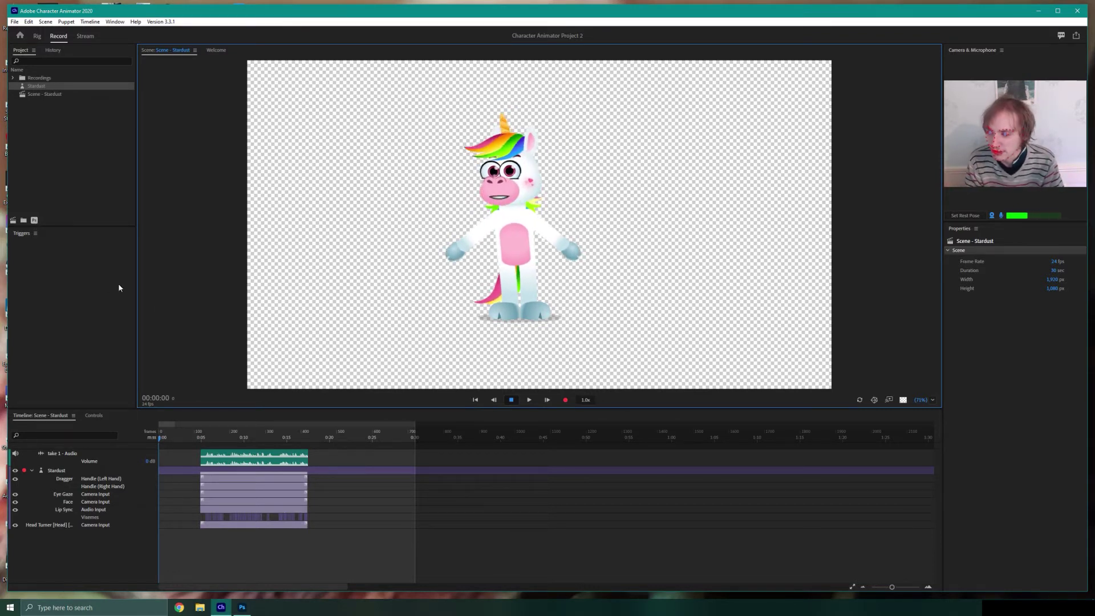
pyautogui.moveTo(246, 610)
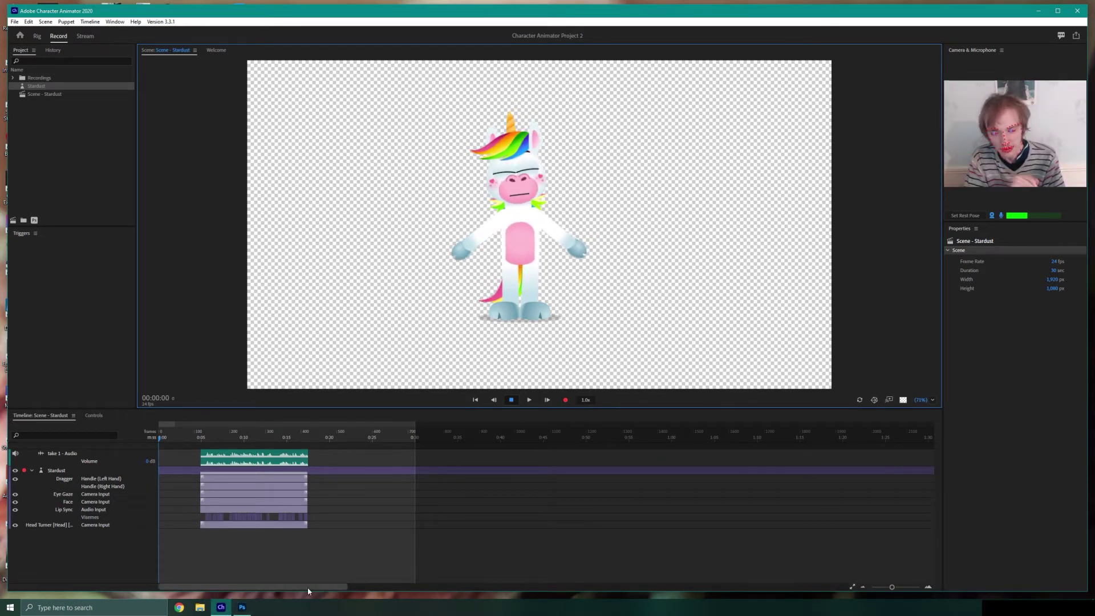
pyautogui.click(242, 607)
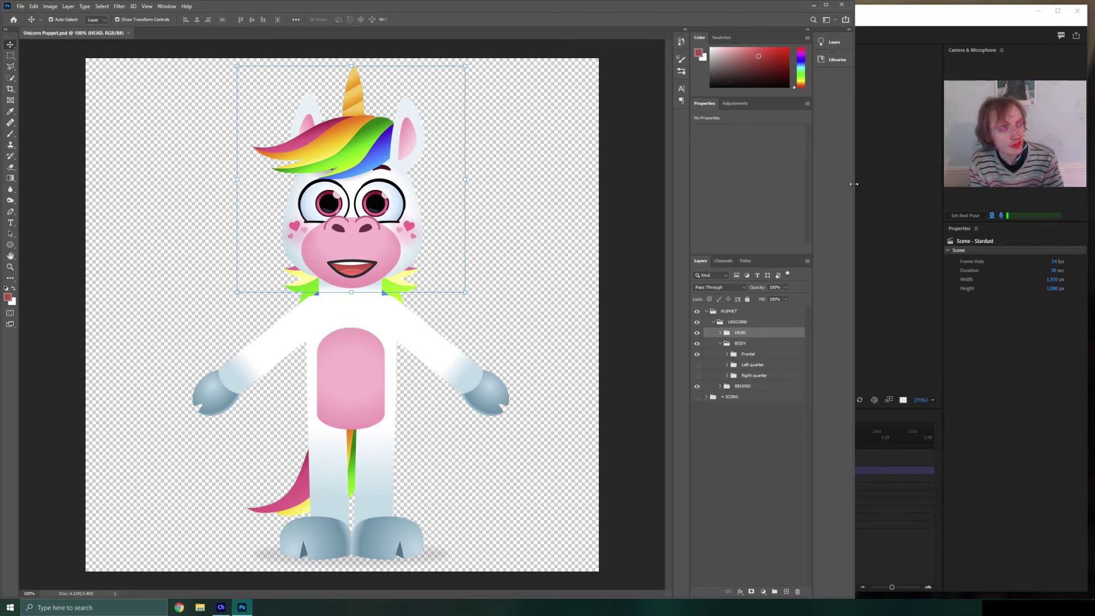
# - Widen the Photoshop window so the unicorn puppet canvas sits centred with more room
pyautogui.moveTo(853, 183); pyautogui.dragTo(934, 183)
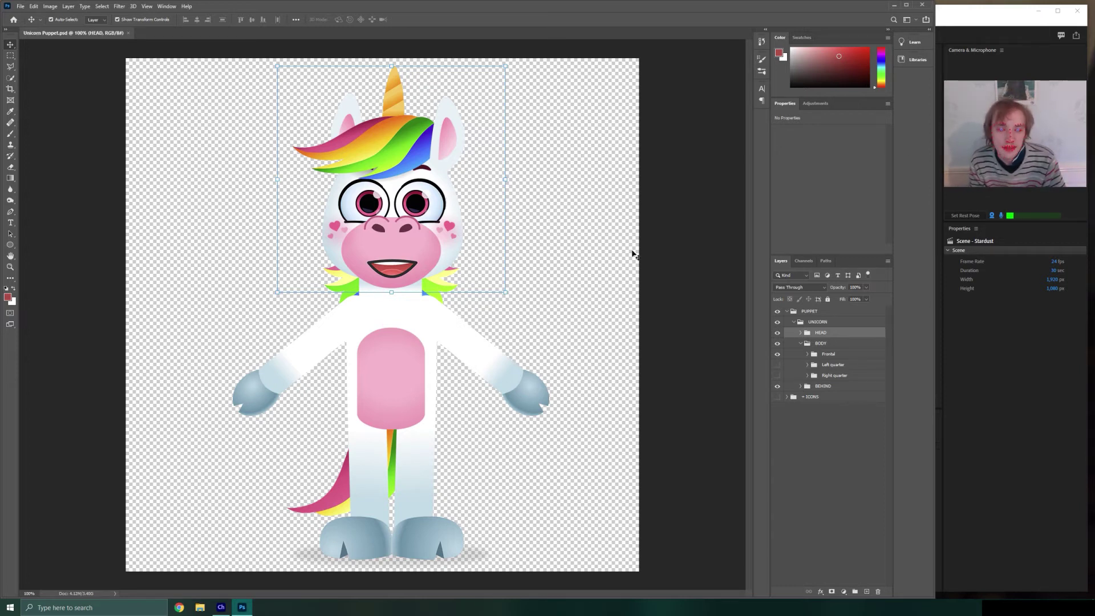
# - Hide the BODY and BEHIND groups so only the unicorn's head remains visible
pyautogui.click(777, 343)
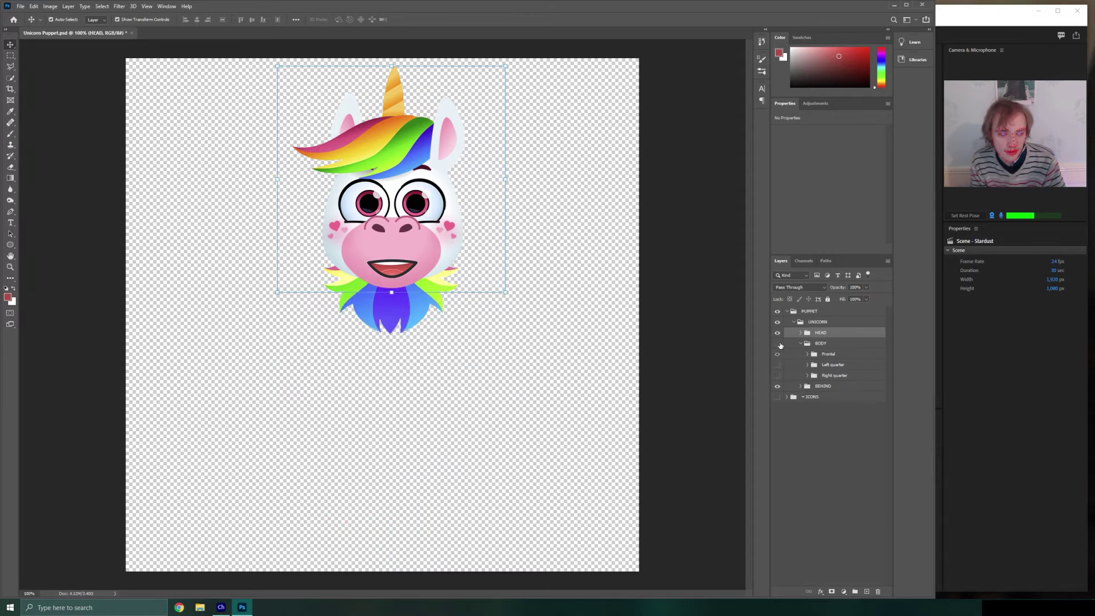
pyautogui.click(777, 355)
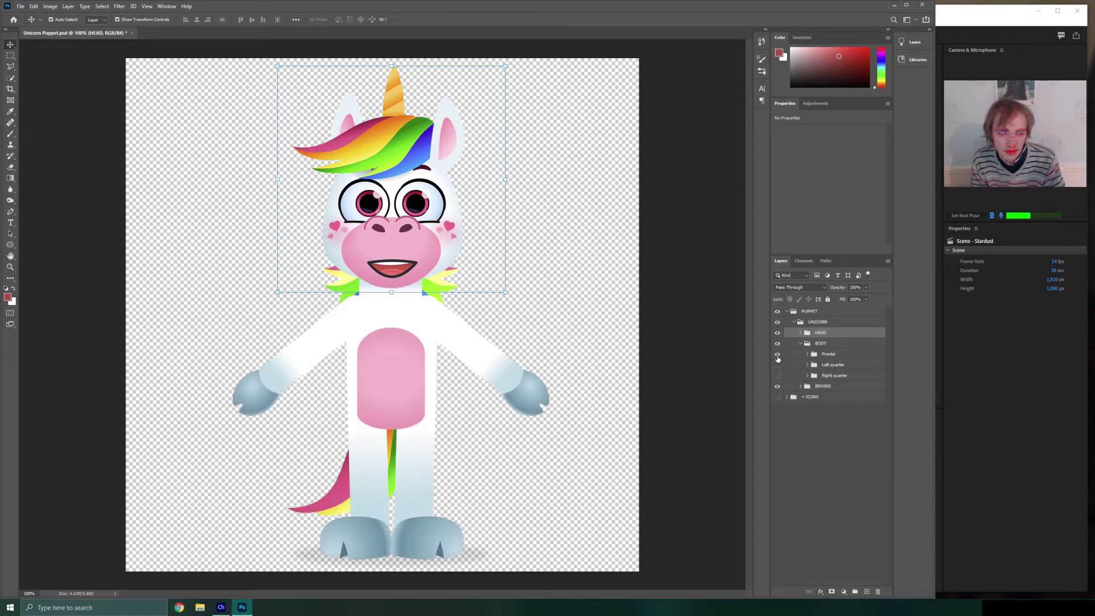
pyautogui.click(777, 343)
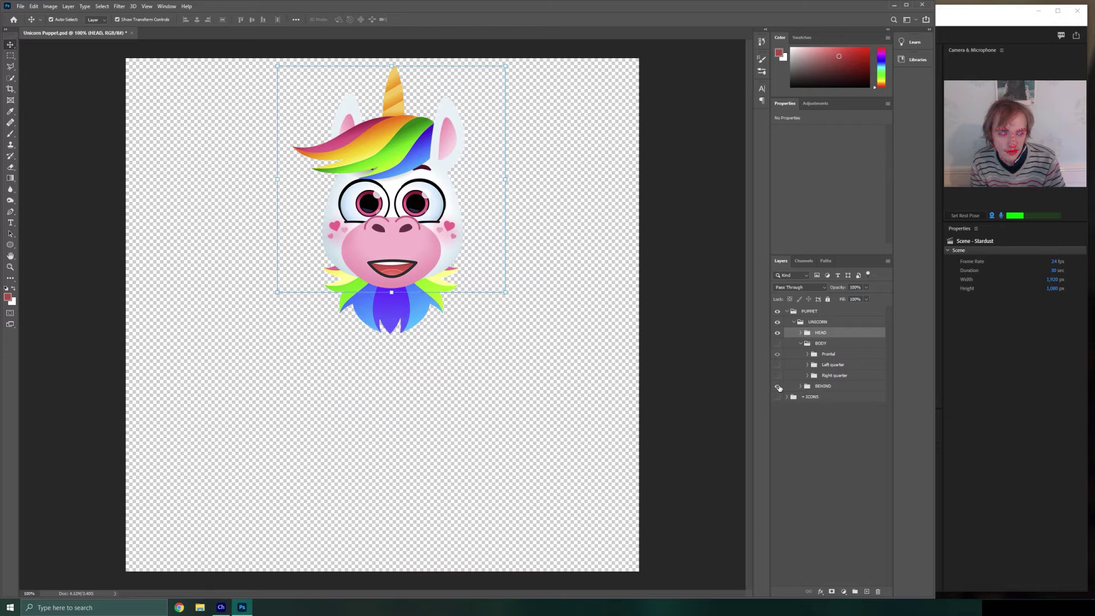
pyautogui.click(778, 386)
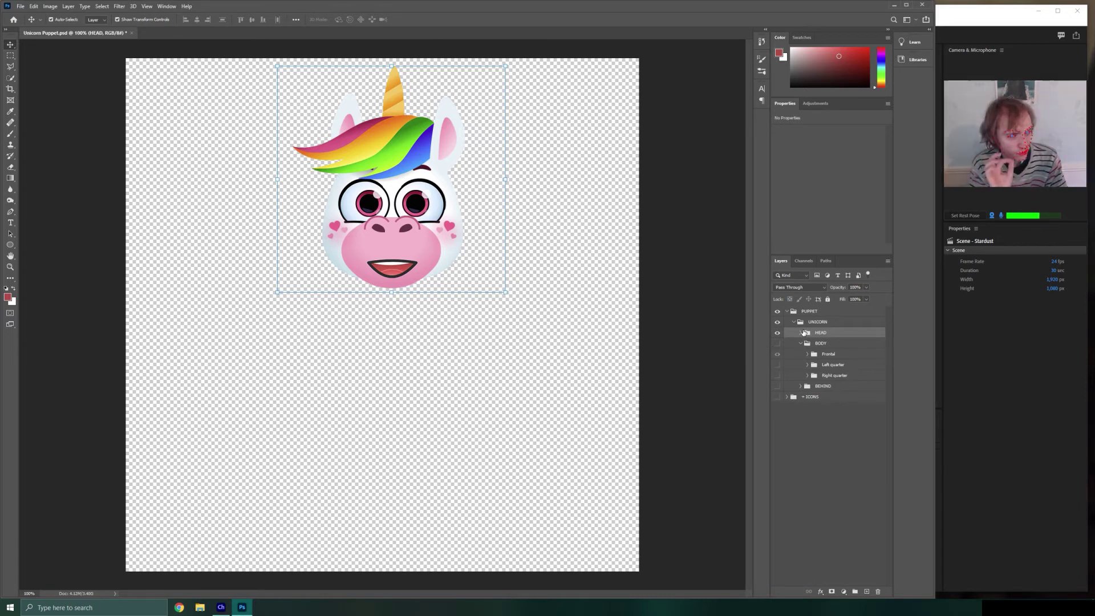
# - Select PUPPET, UNICORN and HEAD, and expand HEAD to list Frontal, Upward and other views
pyautogui.click(811, 313)
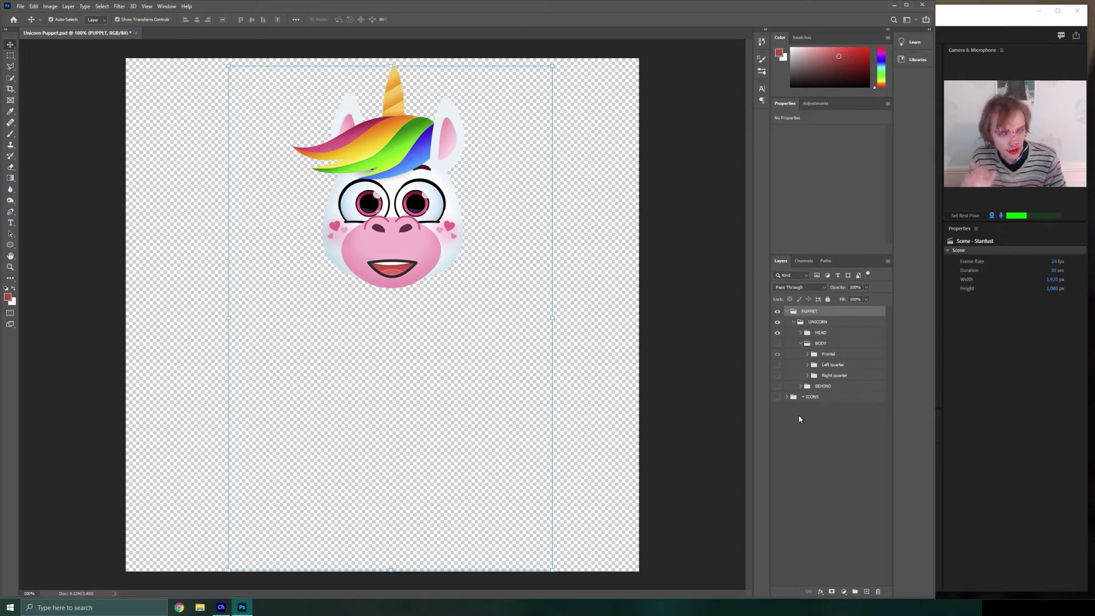
pyautogui.click(819, 325)
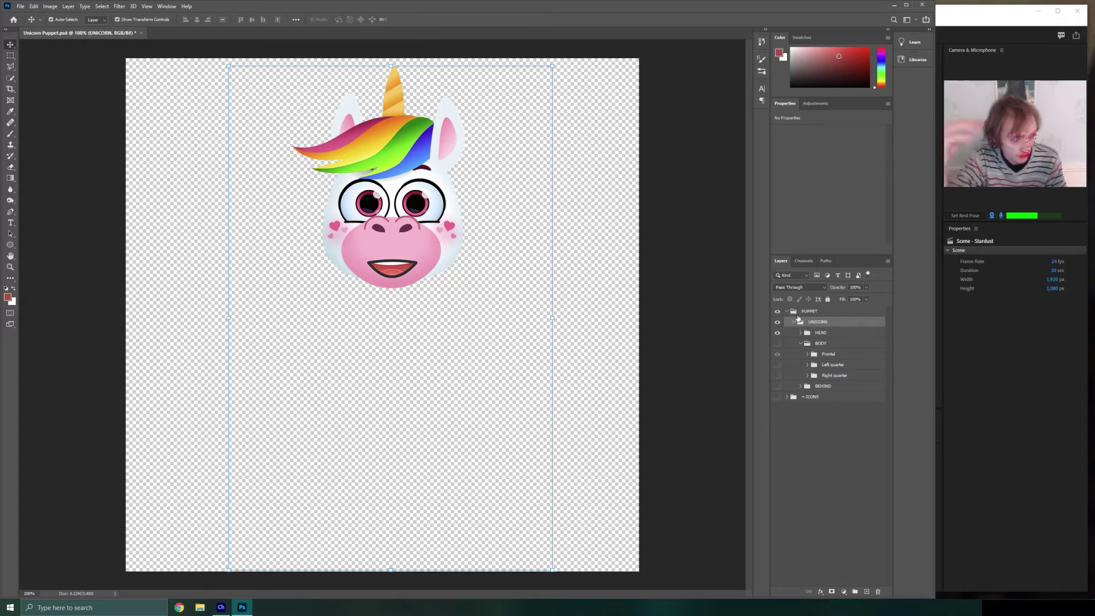
pyautogui.click(813, 334)
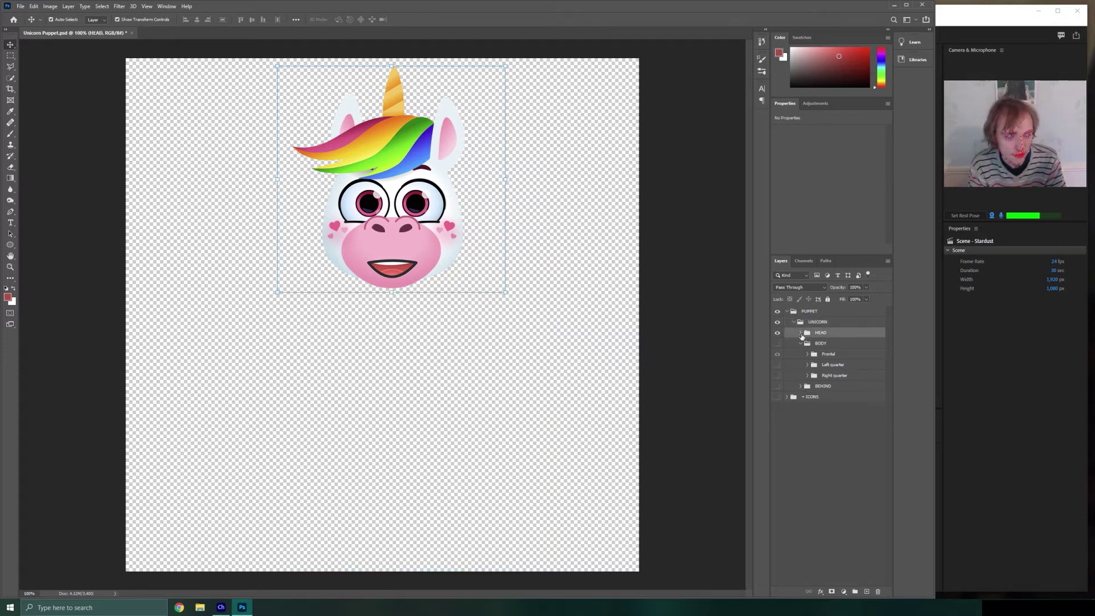
pyautogui.click(800, 333)
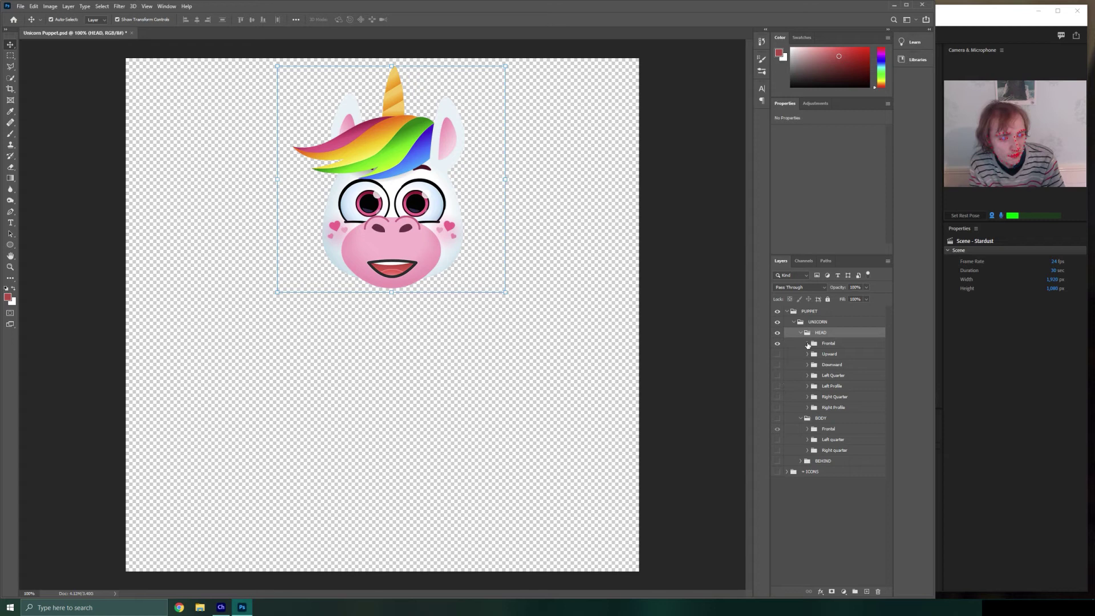
# - Expand Frontal and + Ear to reveal the Horse ear layer, then return to Character Animator
pyautogui.click(807, 343)
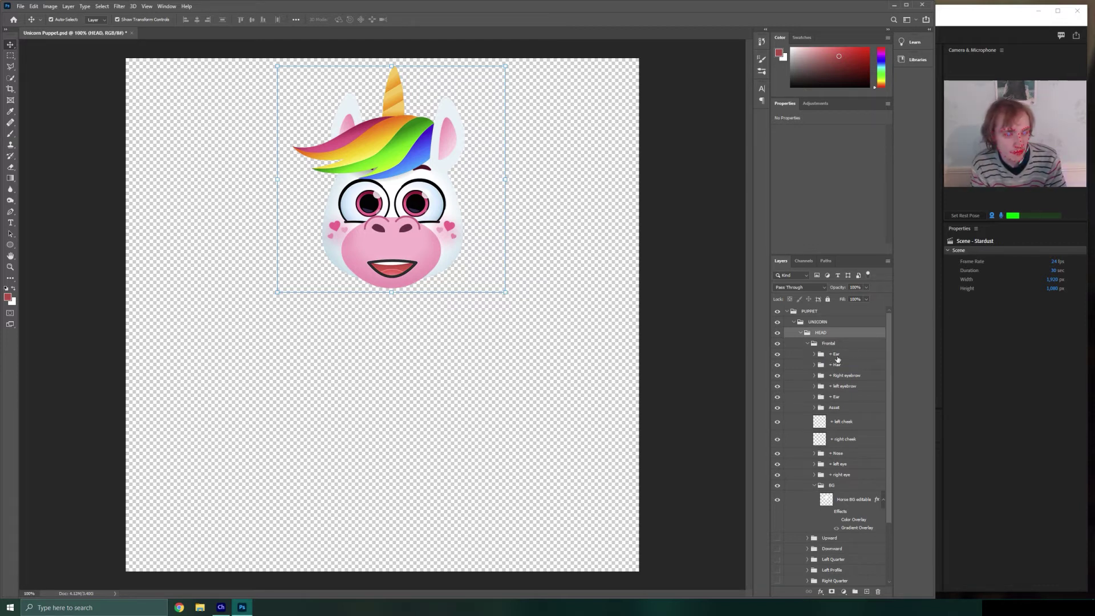
pyautogui.click(836, 356)
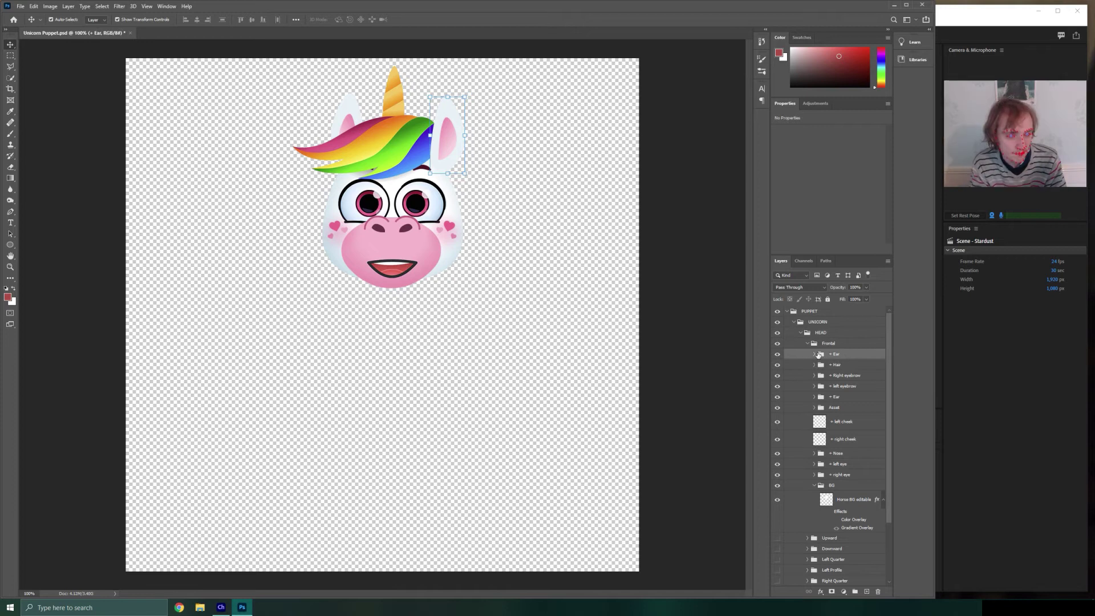
pyautogui.click(816, 354)
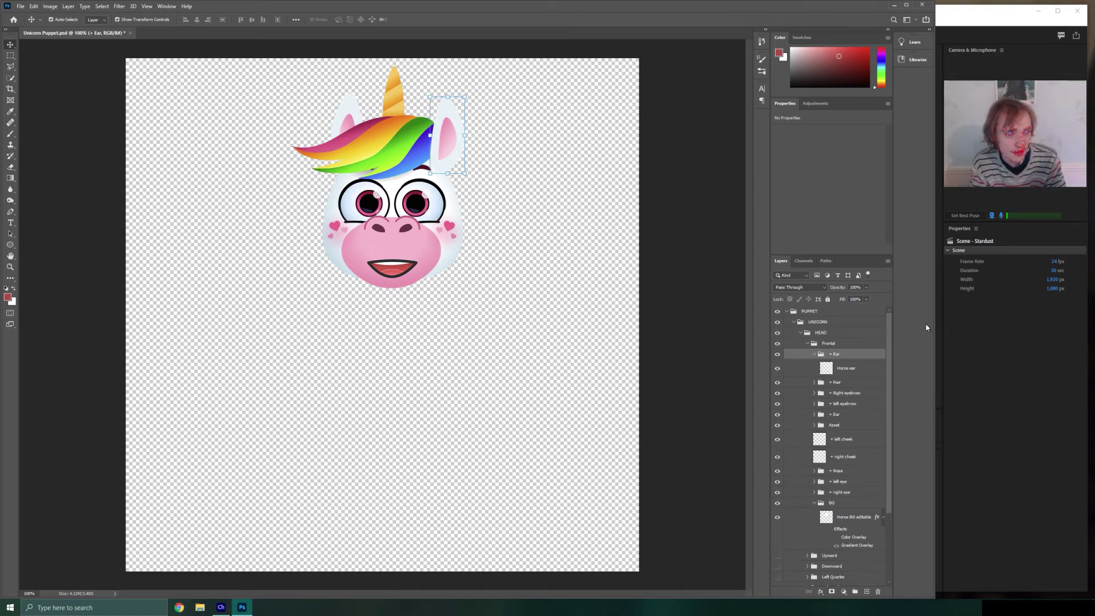
pyautogui.click(957, 330)
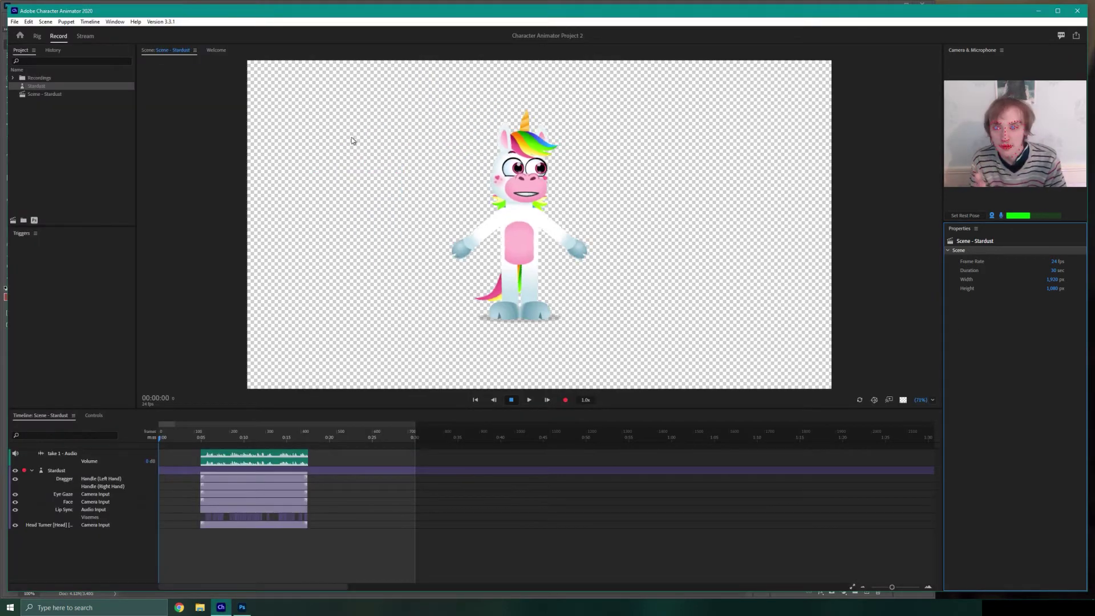
pyautogui.click(36, 38)
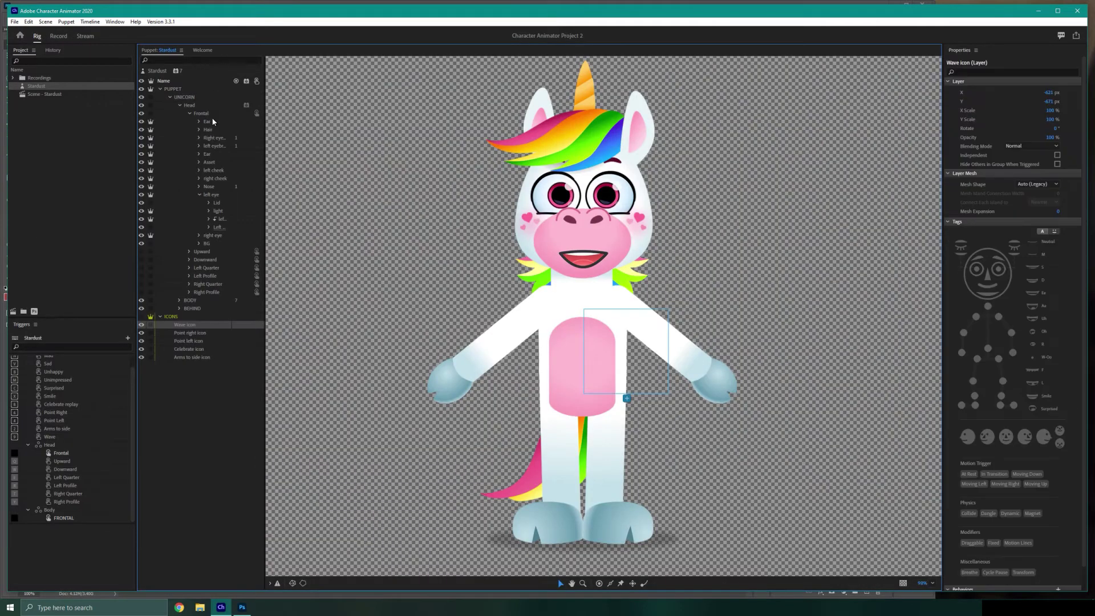
pyautogui.click(208, 122)
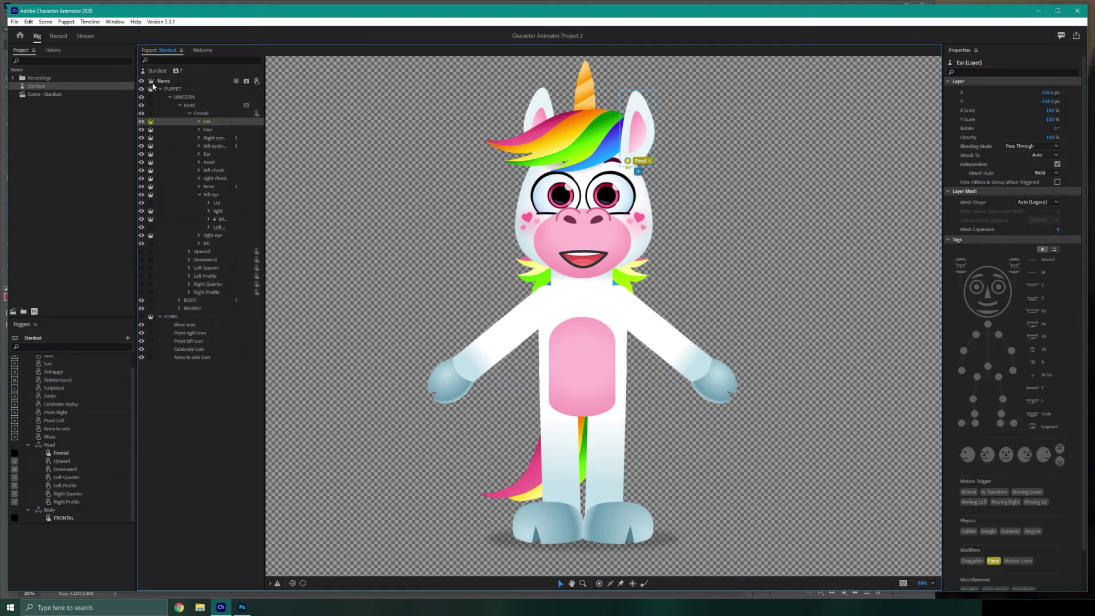
pyautogui.moveTo(151, 84)
pyautogui.click(242, 607)
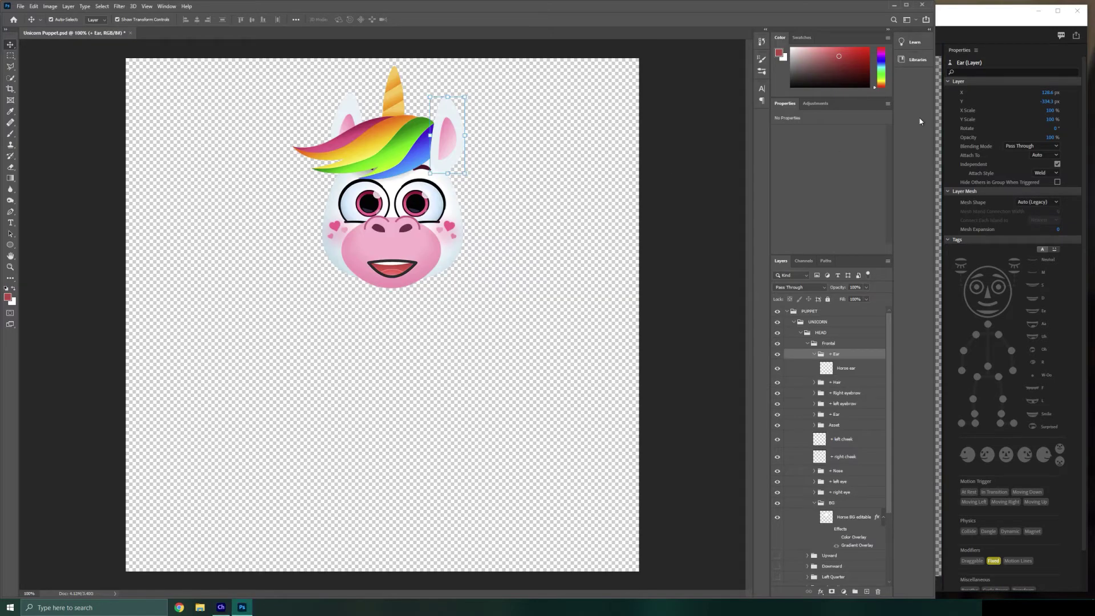
pyautogui.click(1004, 26)
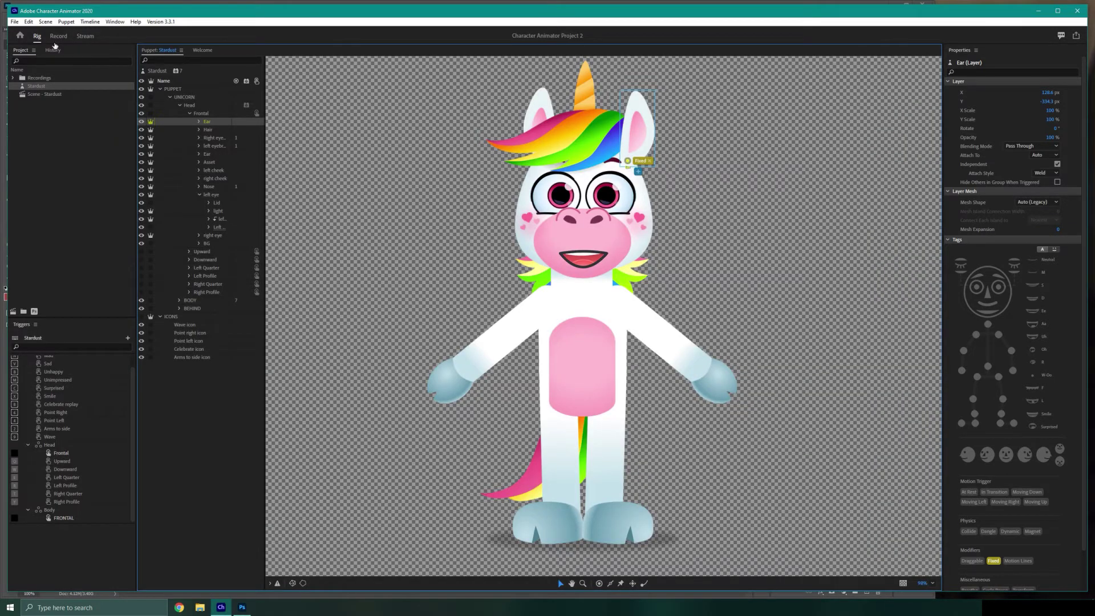
pyautogui.click(58, 36)
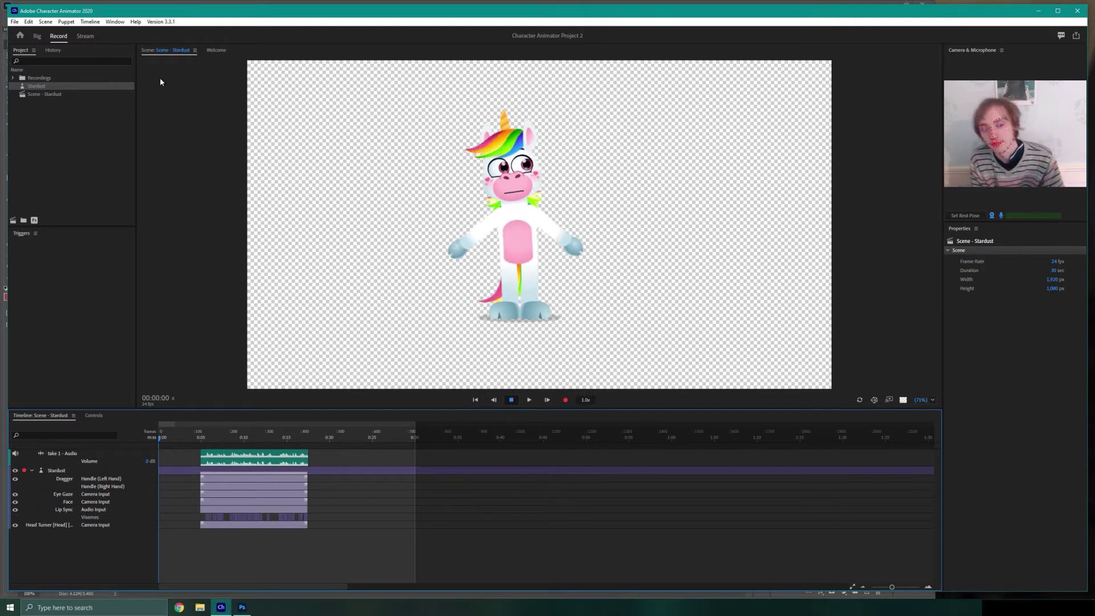
# - Switch to Photoshop showing Unicorn Puppet.psd's head-only unicorn with the Horse ear layer
pyautogui.hotkey('alt', 'Tab')
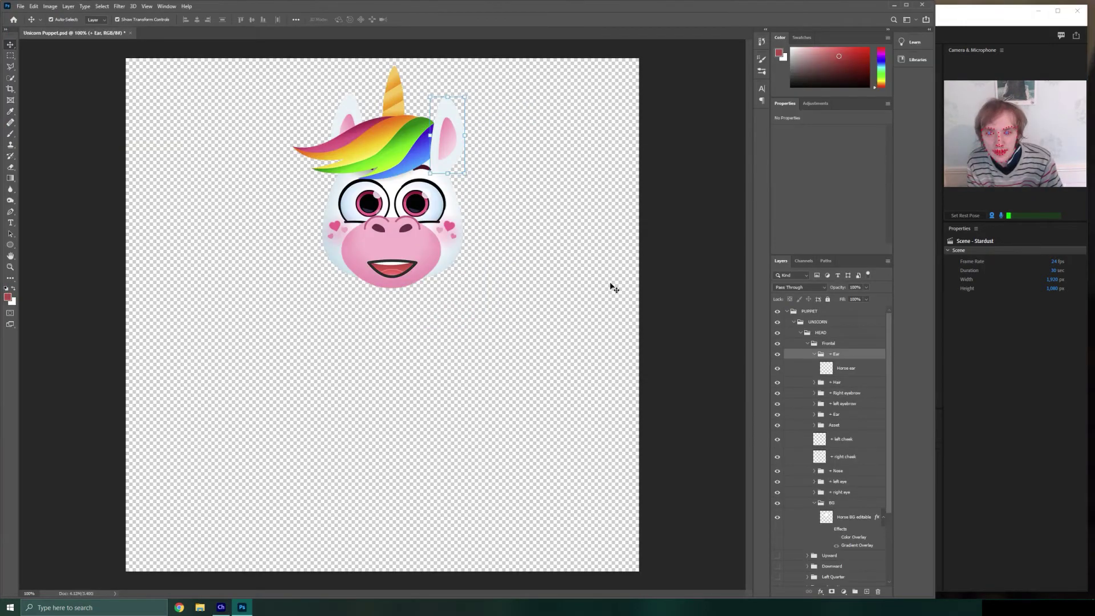
# - Expand + left eye, browse its Lid and Default groups, then return to Character Animator
pyautogui.click(814, 483)
pyautogui.click(814, 482)
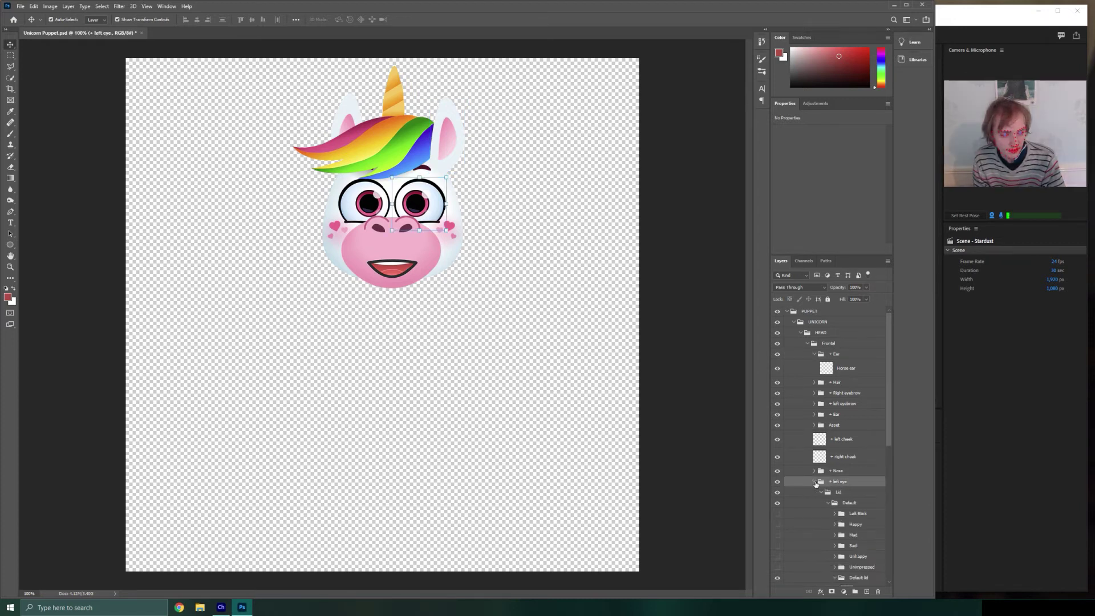
pyautogui.scroll(-4, 842, 498)
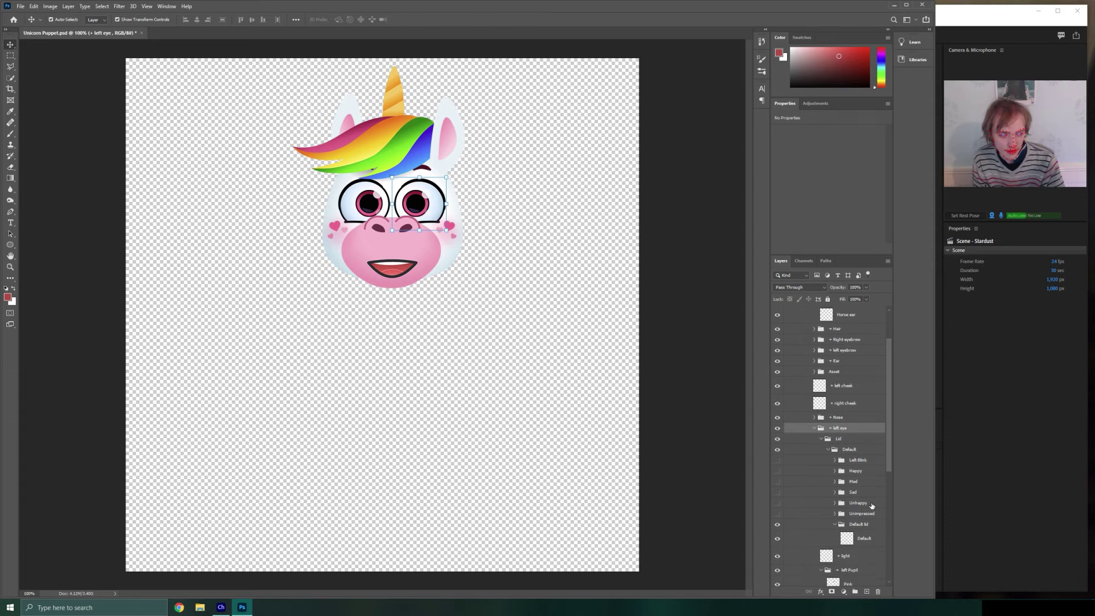
pyautogui.scroll(-1, 868, 479)
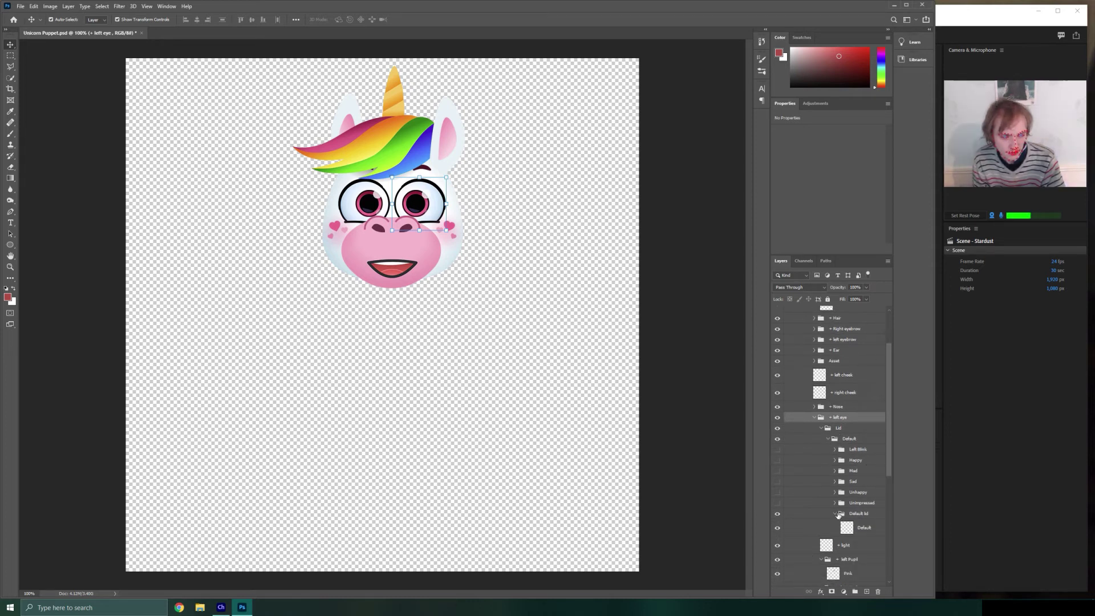
pyautogui.scroll(-4, 834, 511)
pyautogui.scroll(-2, 834, 511)
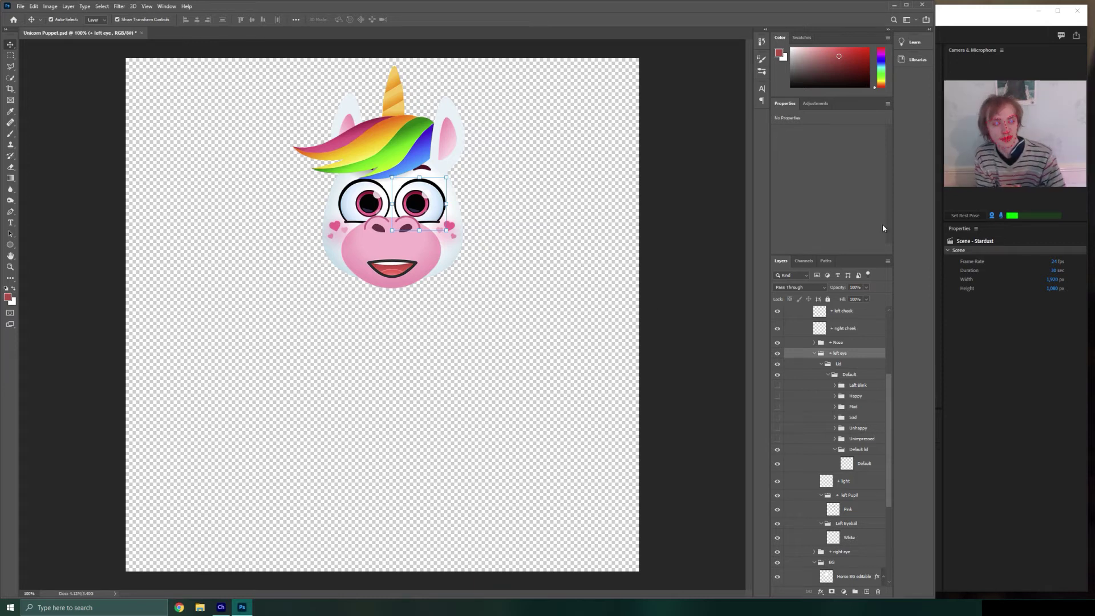
pyautogui.hotkey('alt', 'Tab')
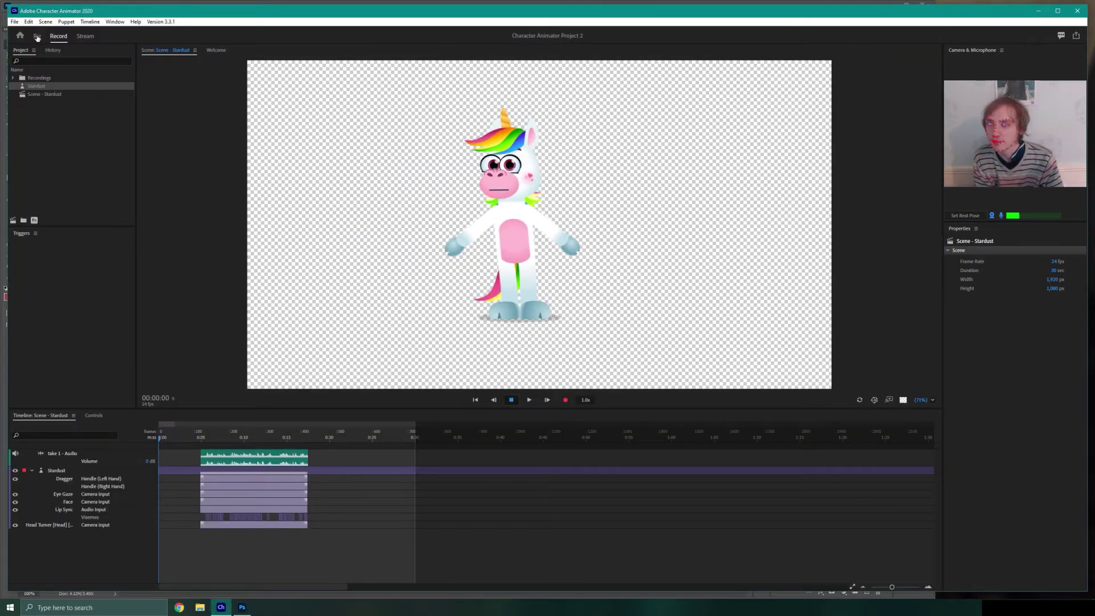
# - In Rig, select the puppet's left eye group to view its Left Eye tag and properties
pyautogui.click(38, 36)
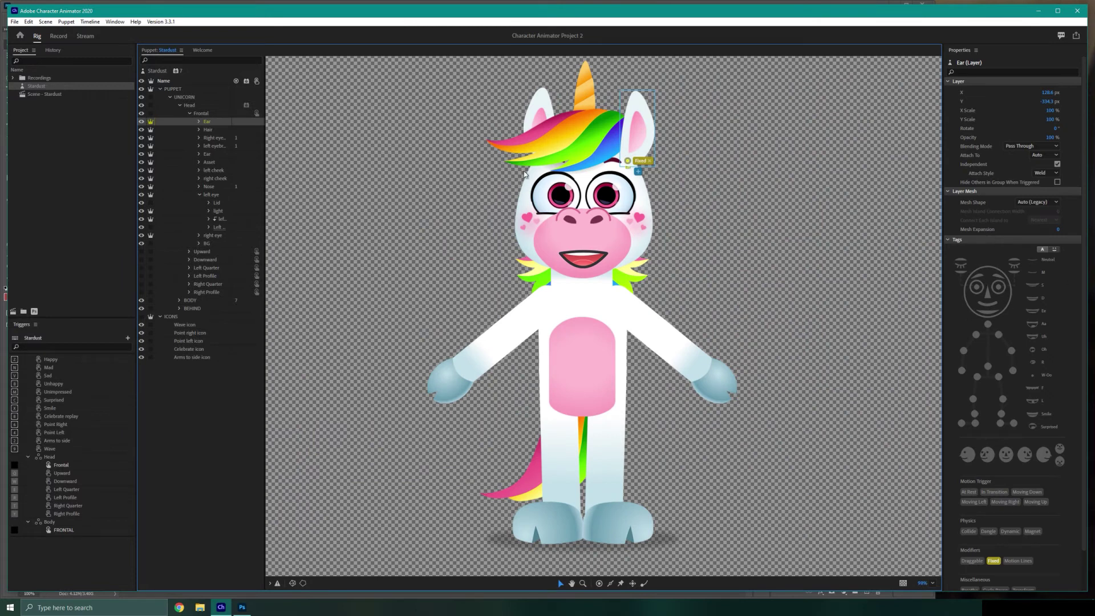
pyautogui.click(607, 194)
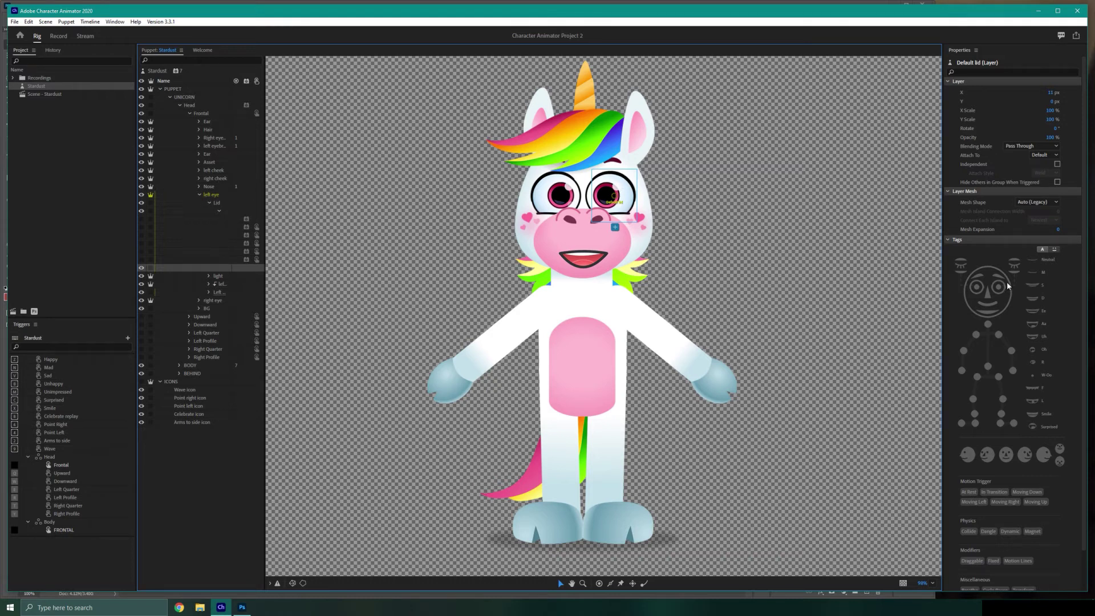
pyautogui.click(217, 197)
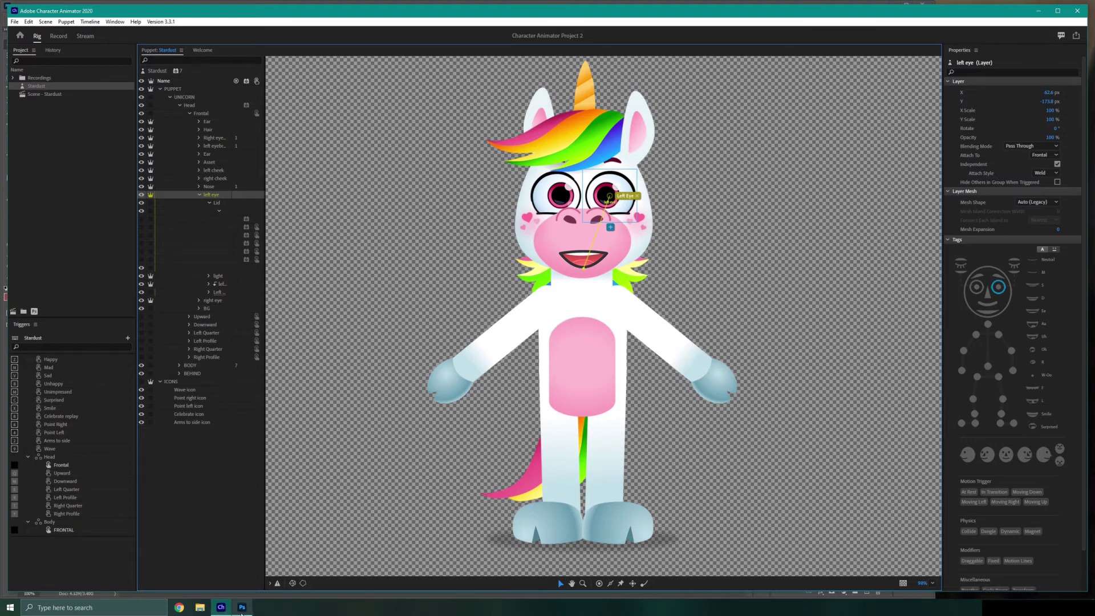
# - In Photoshop, expand Lid > Default > Left Blink and make Left Blink visible so the eye closes
pyautogui.click(242, 608)
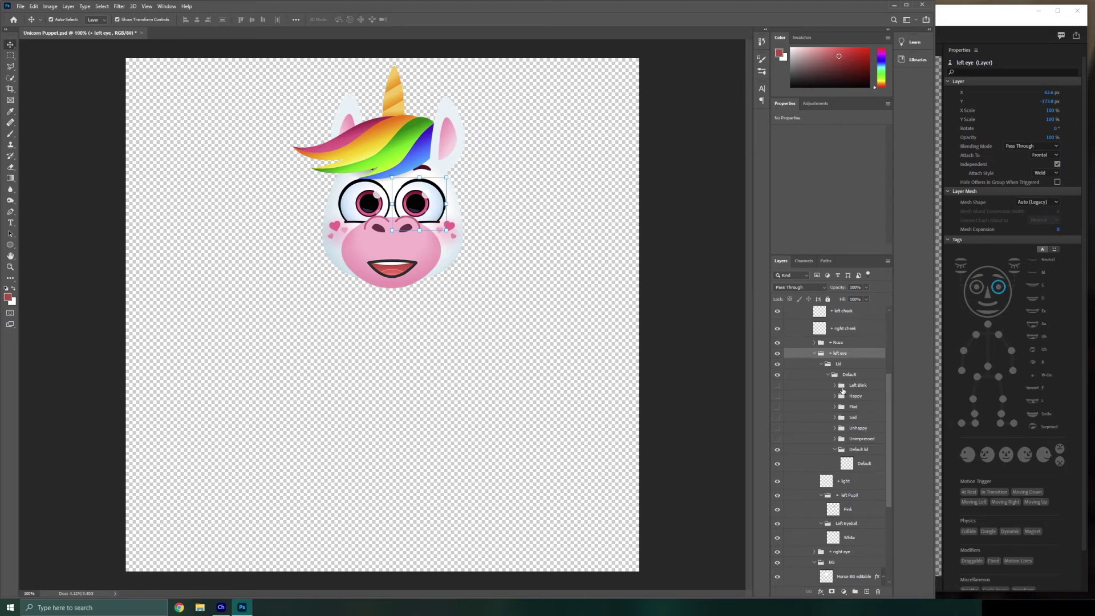
pyautogui.click(869, 376)
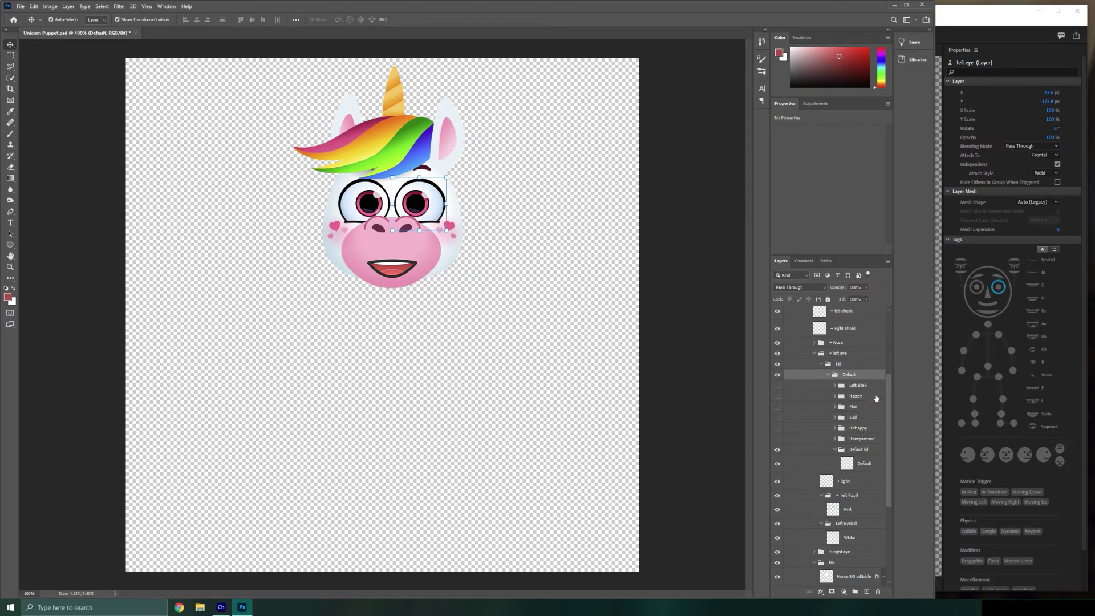
pyautogui.click(862, 386)
pyautogui.click(831, 386)
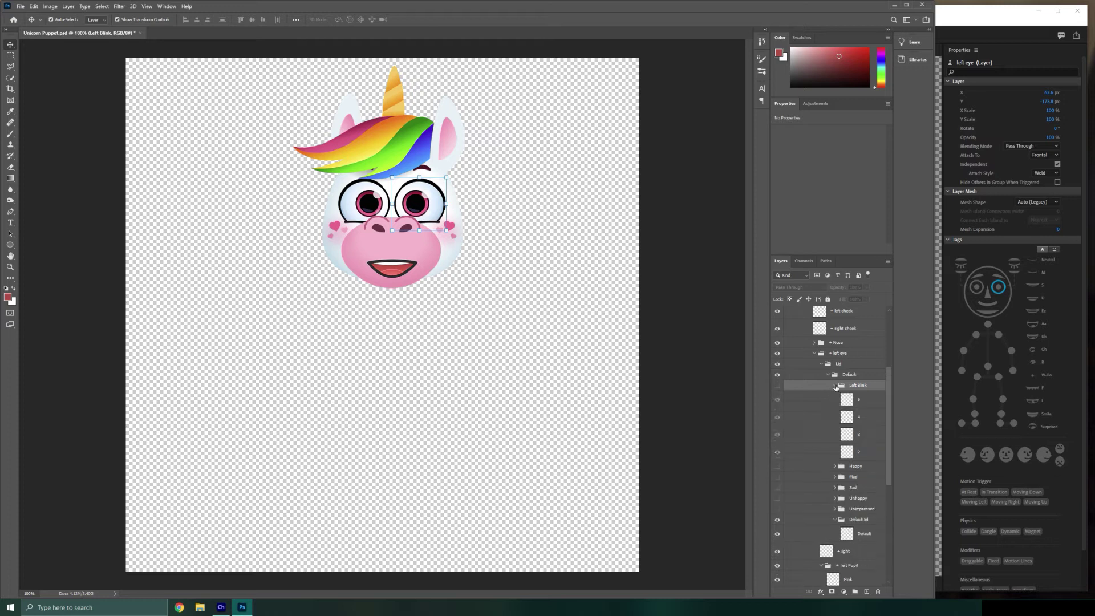
pyautogui.click(793, 402)
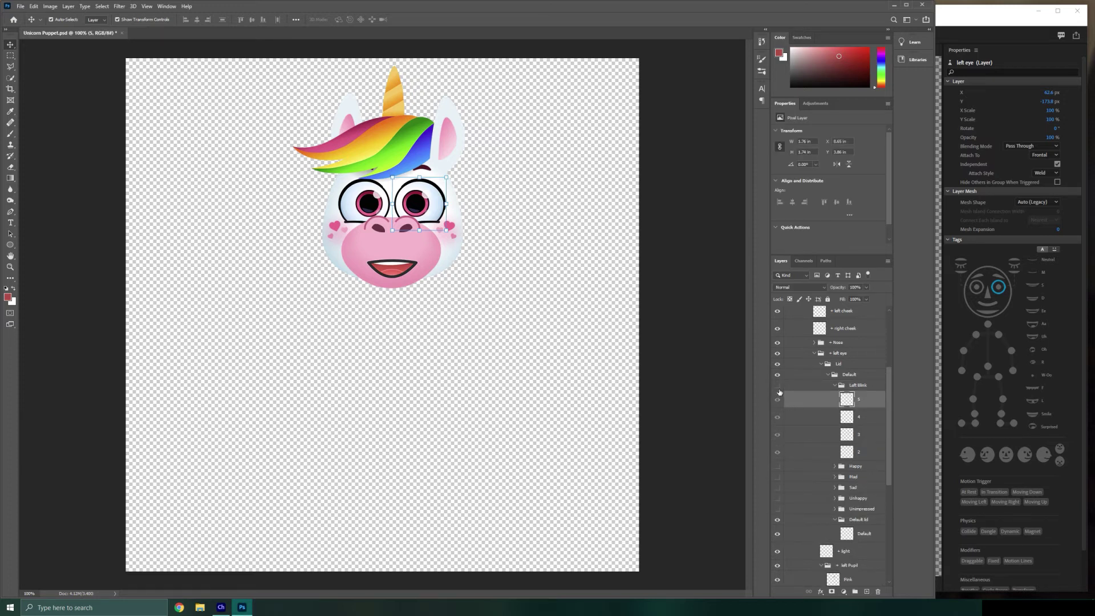
pyautogui.click(777, 386)
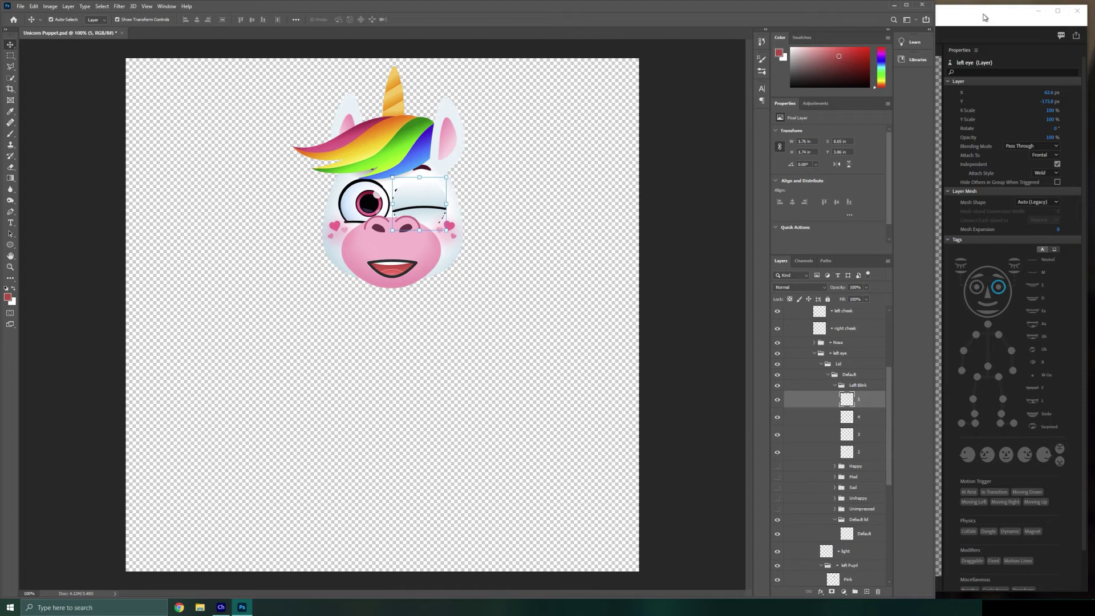
pyautogui.hotkey('alt', 'Tab')
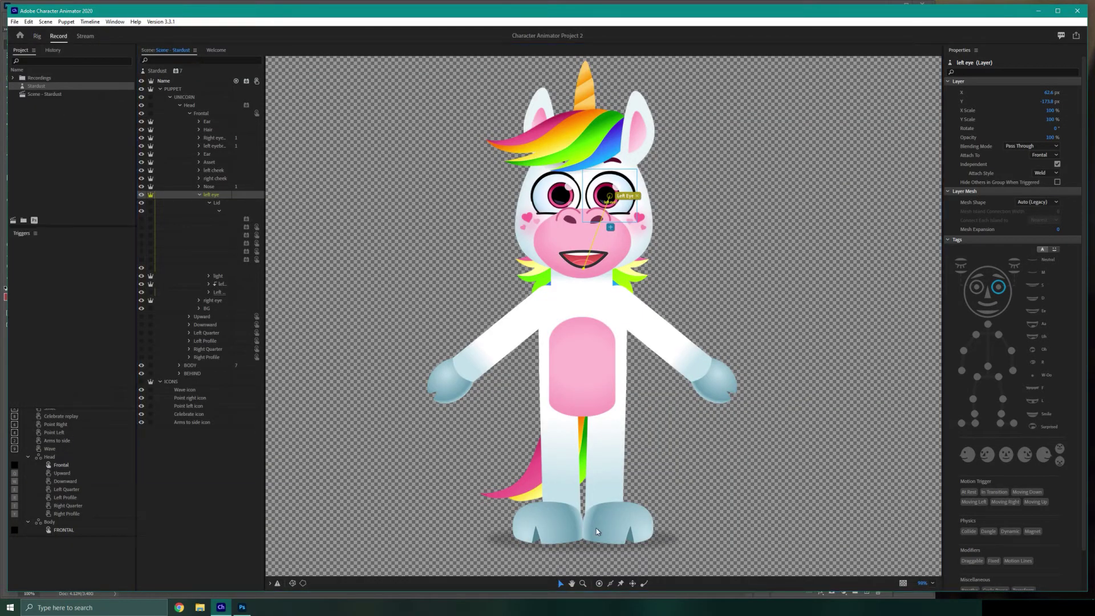
# - Put Character Animator in Record, then hide Left Blink in Photoshop so both eyes appear open
pyautogui.click(58, 36)
pyautogui.click(242, 606)
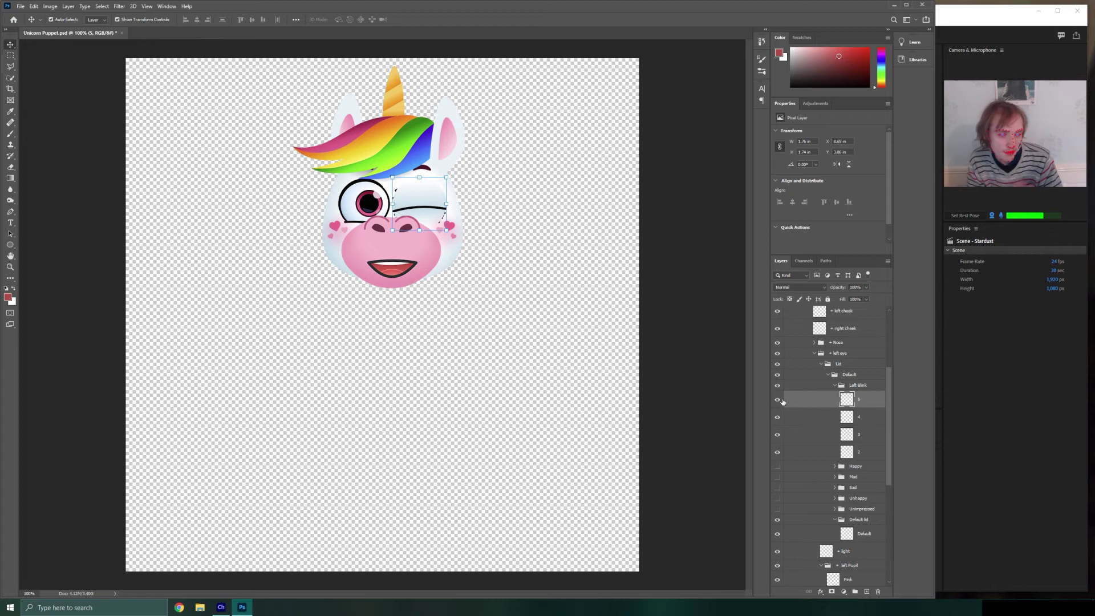
pyautogui.click(777, 386)
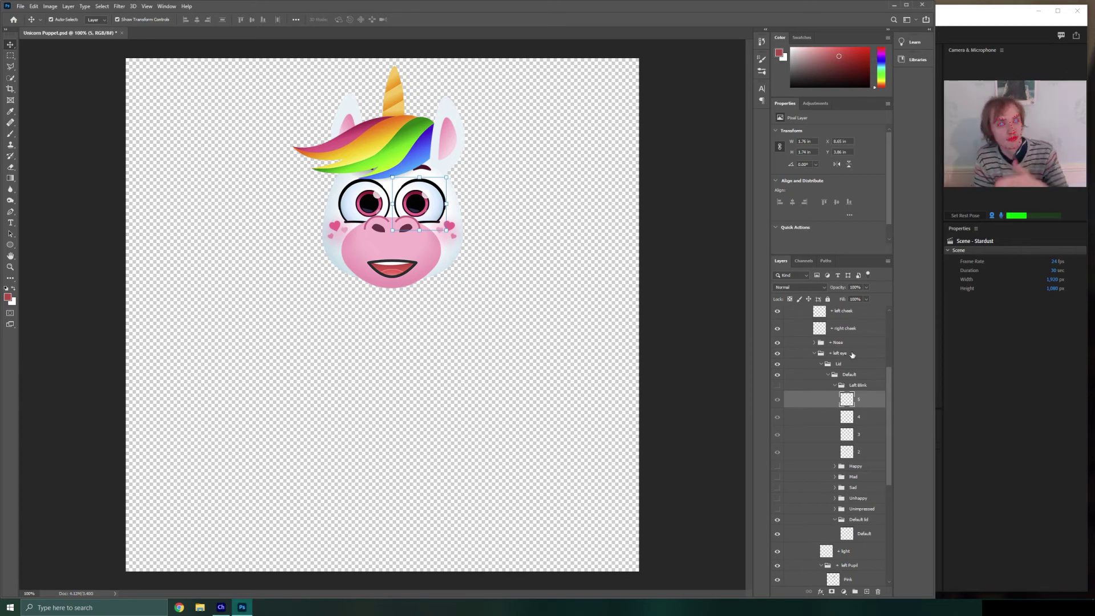
pyautogui.scroll(-1, 833, 468)
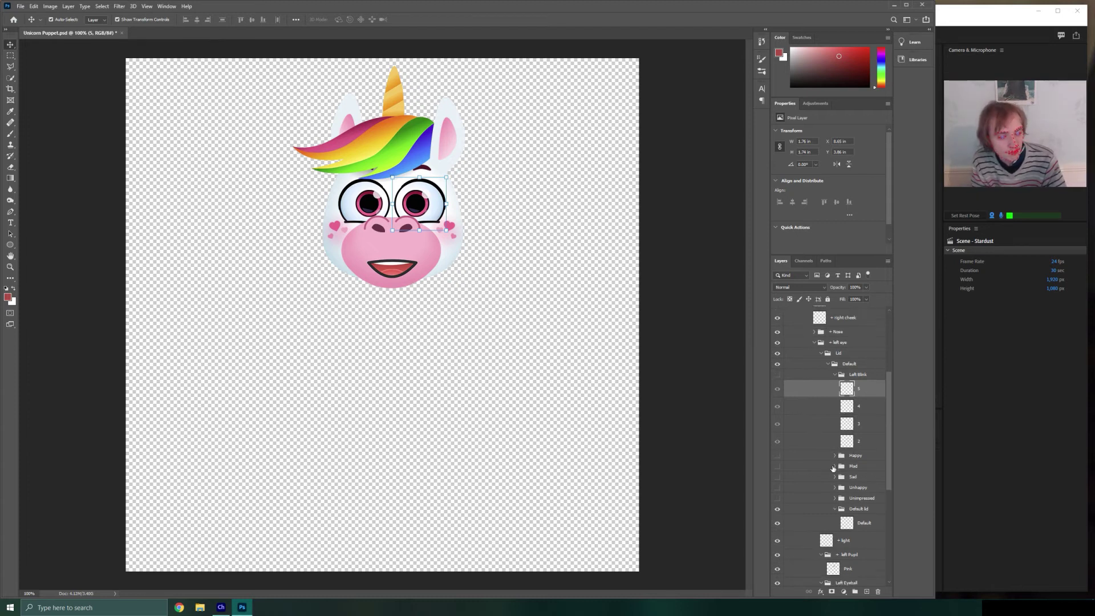
pyautogui.scroll(-1, 833, 468)
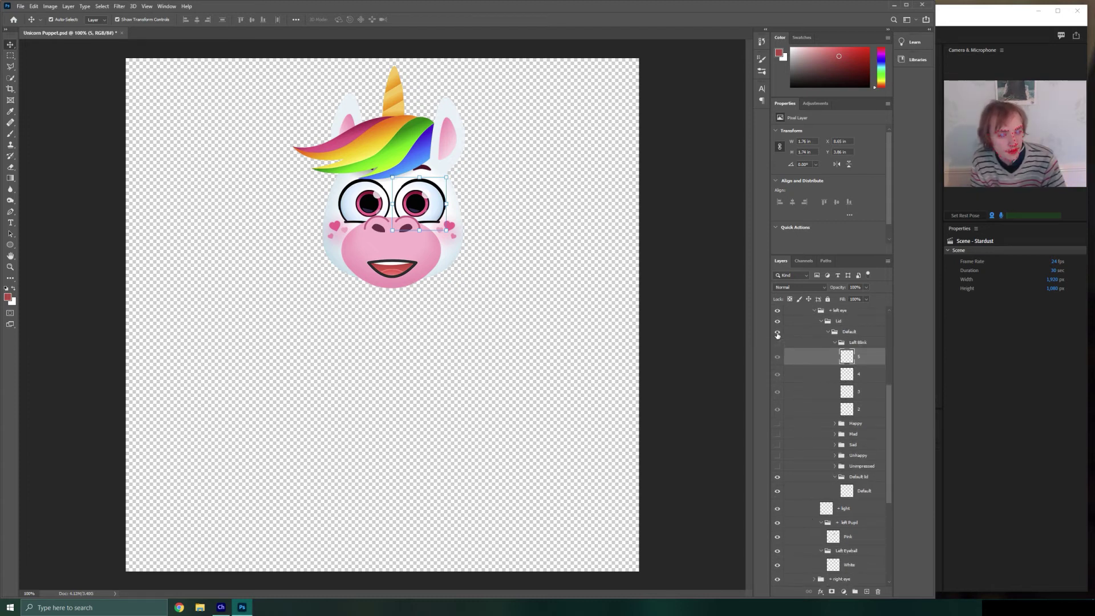
# - Collapse the left eye group in the Layers panel
pyautogui.click(810, 313)
pyautogui.click(811, 313)
pyautogui.click(814, 311)
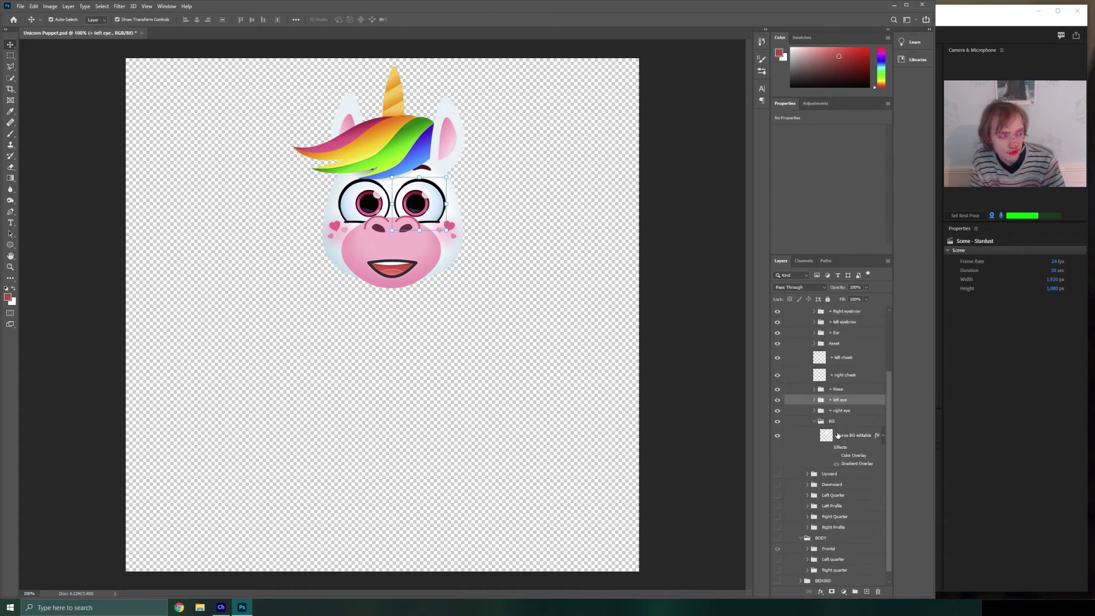
pyautogui.scroll(-1, 837, 435)
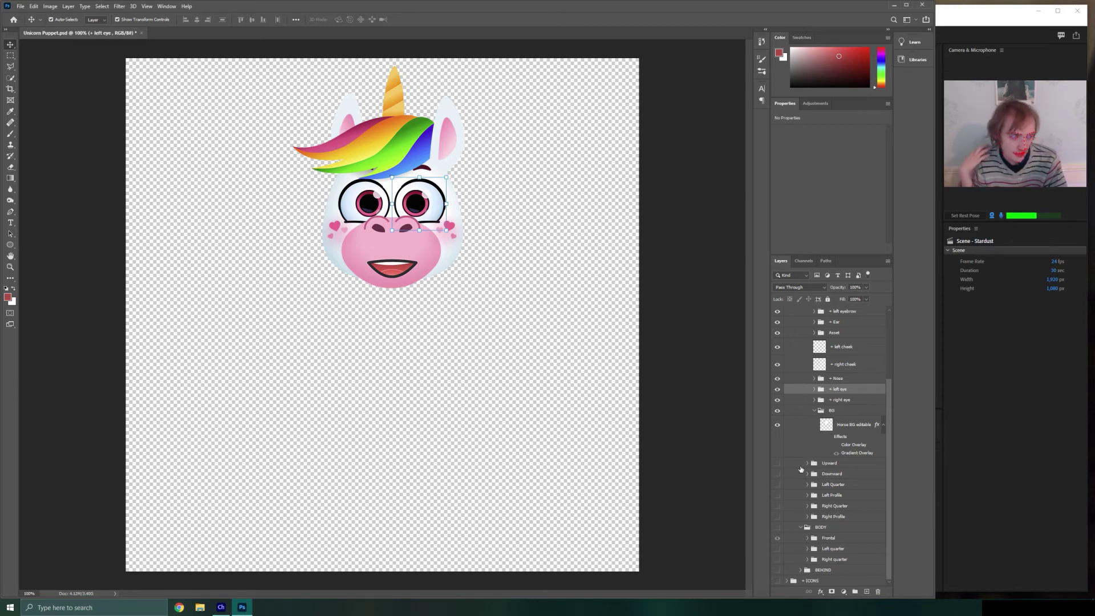
pyautogui.scroll(2, 806, 407)
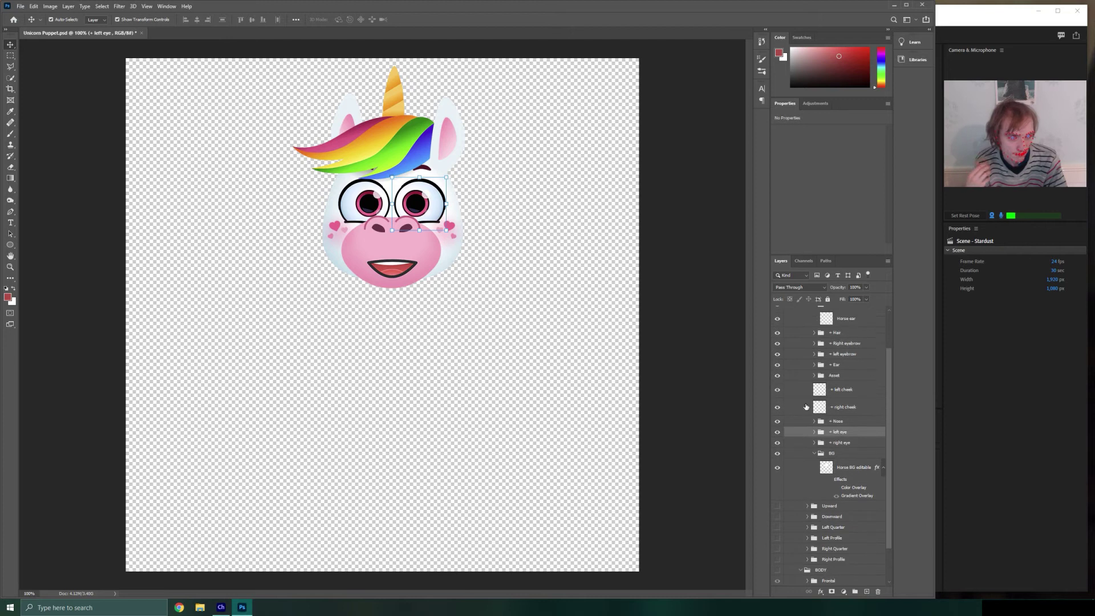
pyautogui.scroll(3, 806, 407)
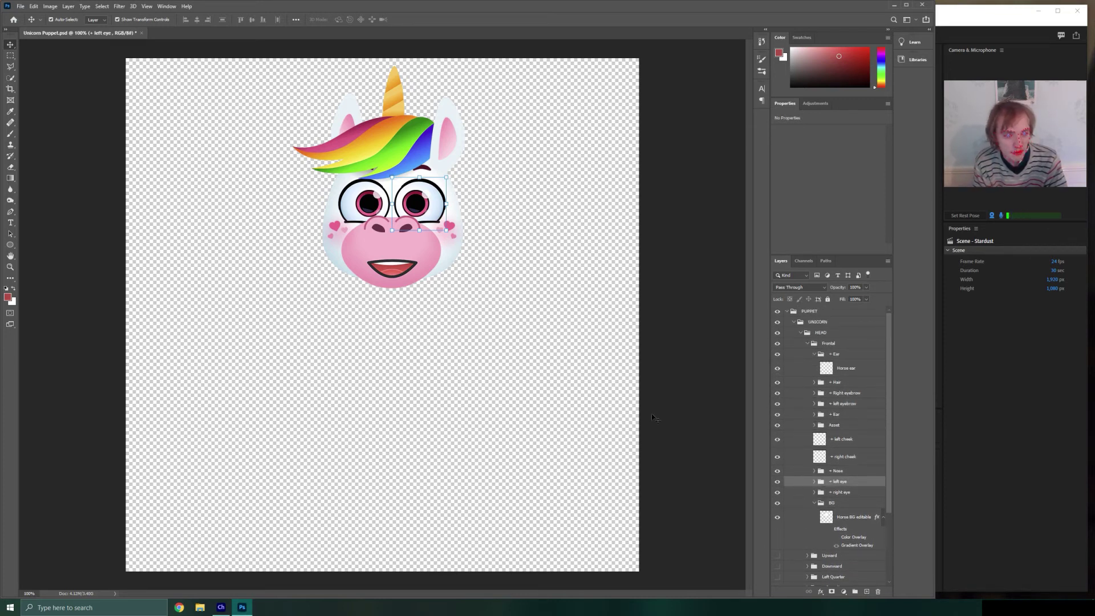
# - Pick the unicorn's mouth on the canvas and browse the aa, d, ee, f mouth-shape groups
pyautogui.click(390, 263)
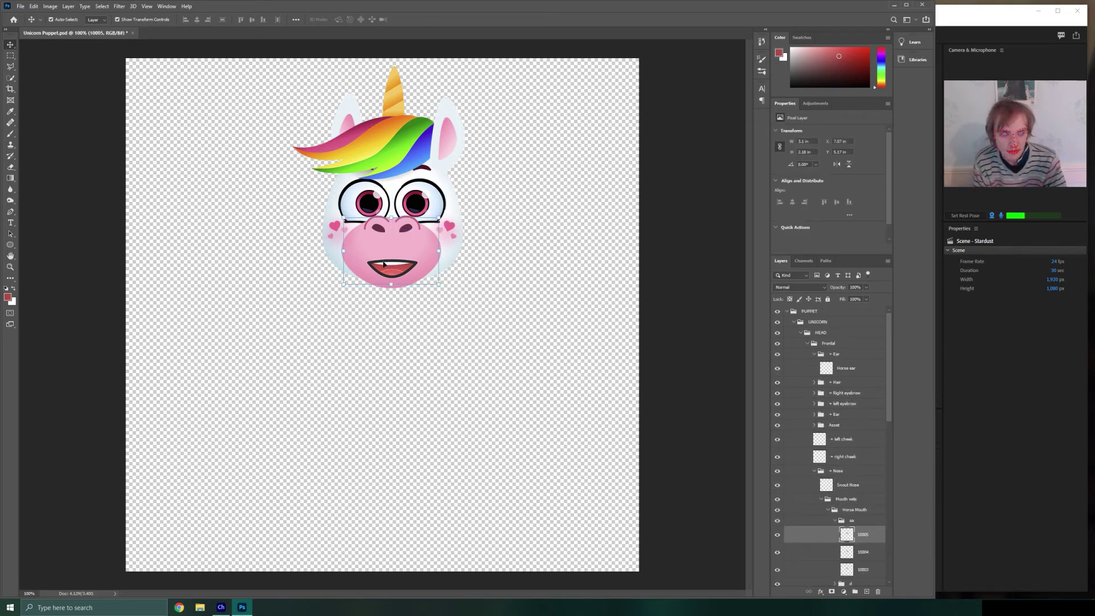
pyautogui.scroll(-3, 858, 449)
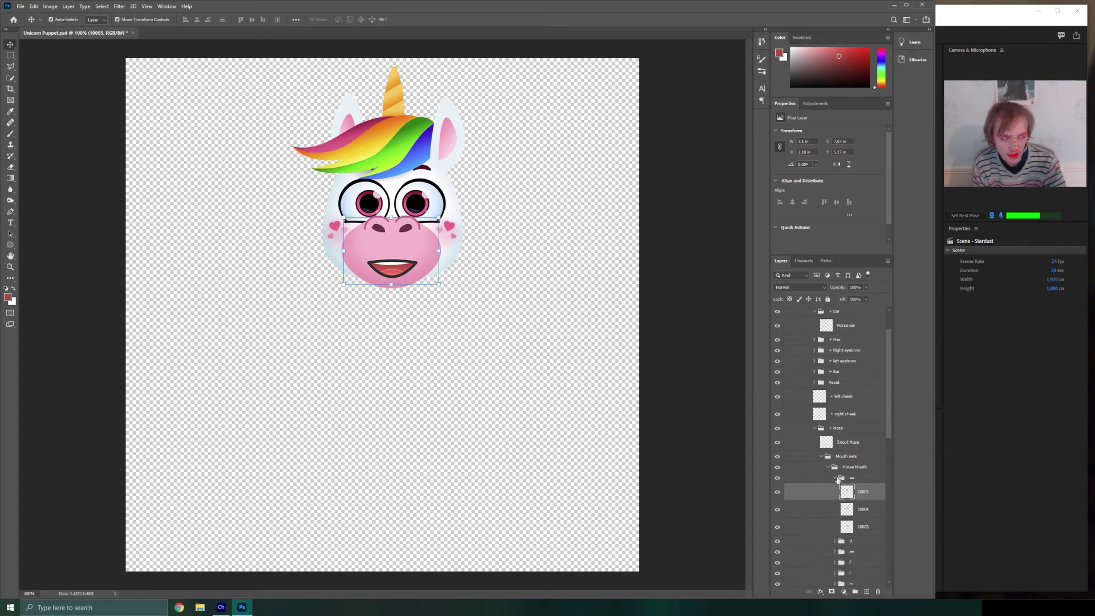
pyautogui.scroll(-1, 853, 472)
pyautogui.click(837, 457)
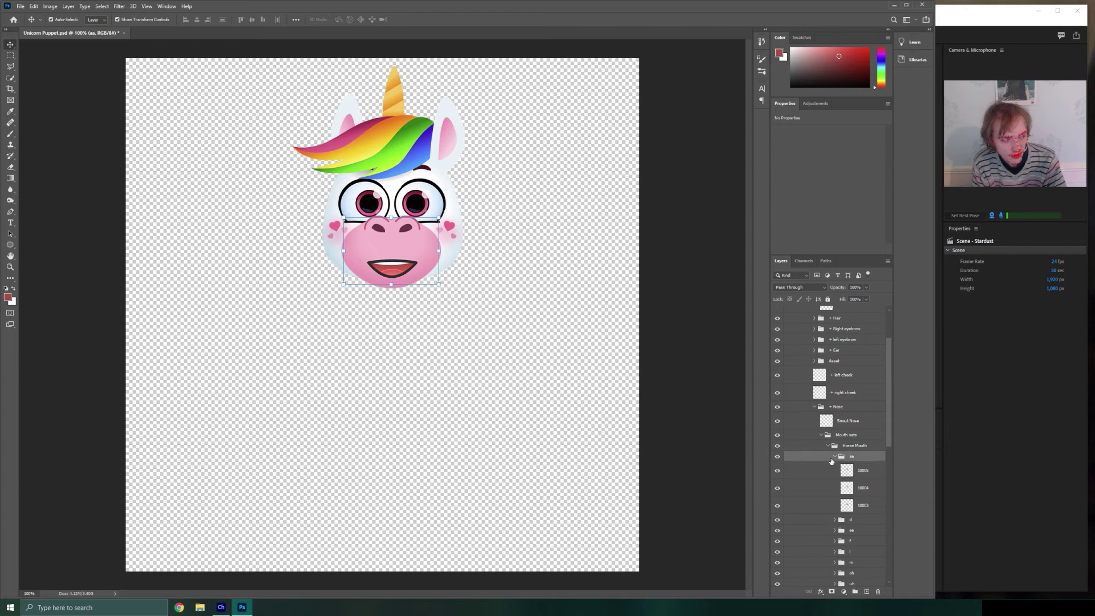
pyautogui.click(835, 456)
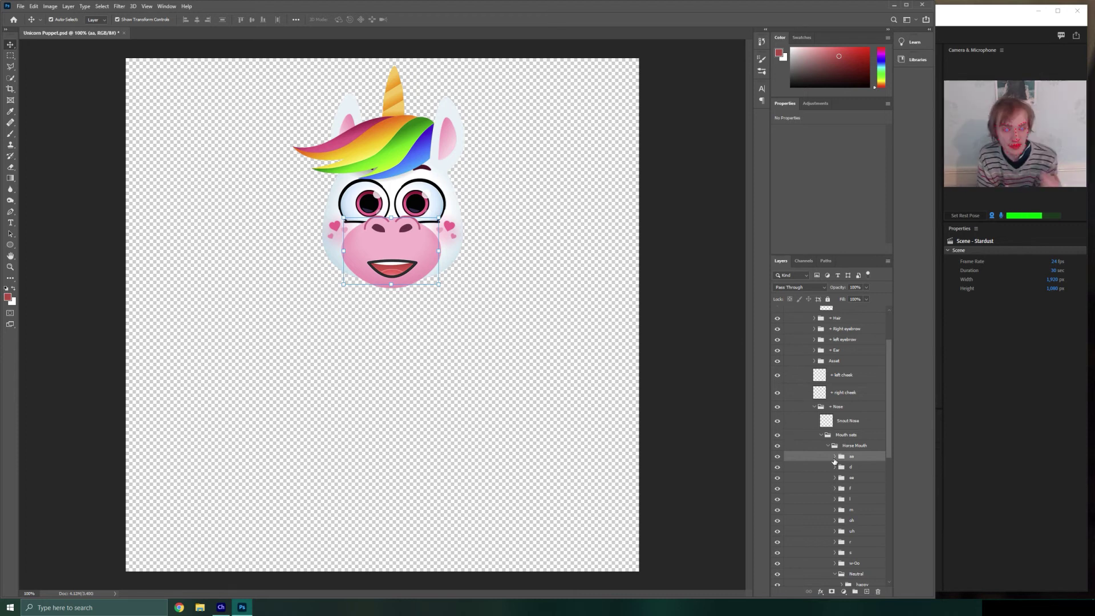
pyautogui.scroll(-5, 833, 493)
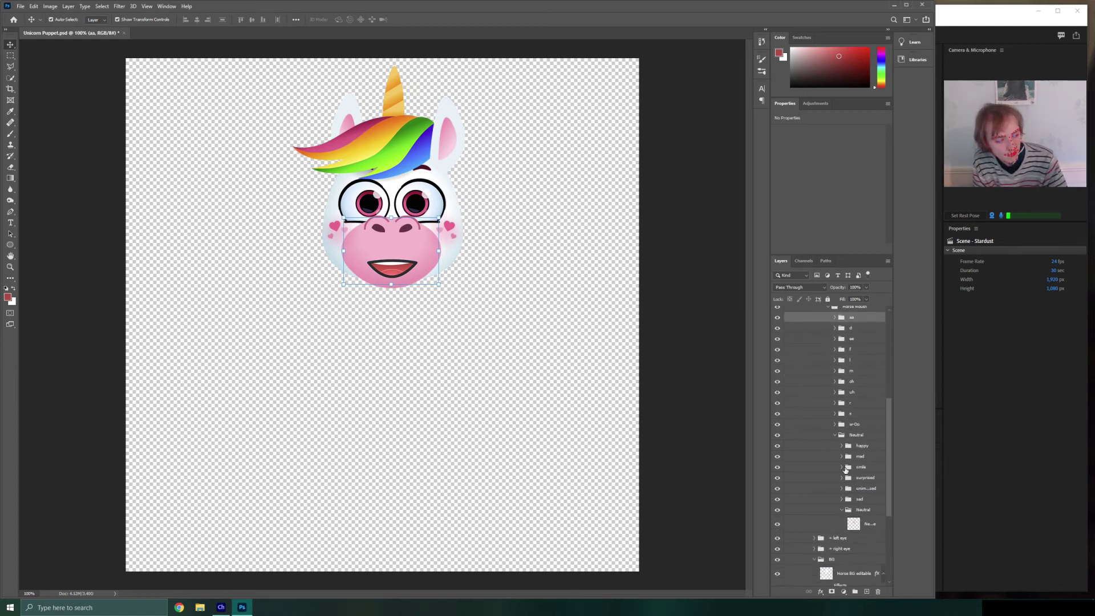
pyautogui.scroll(1, 834, 494)
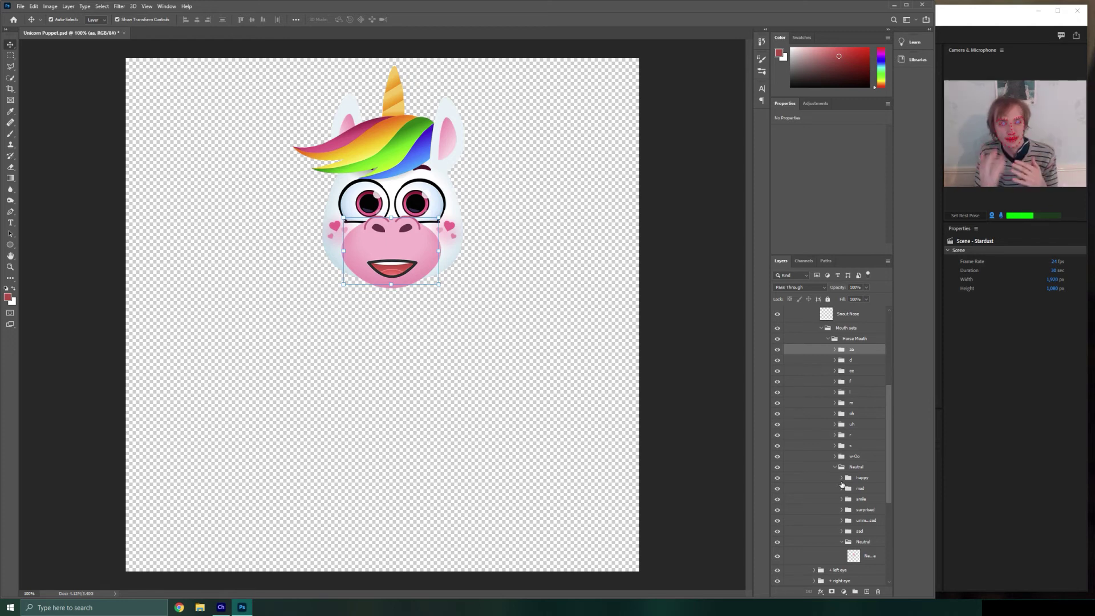
# - View the Stardust rig, collapse the Photoshop Mouth sets group, then return to Character Animator
pyautogui.click(1007, 351)
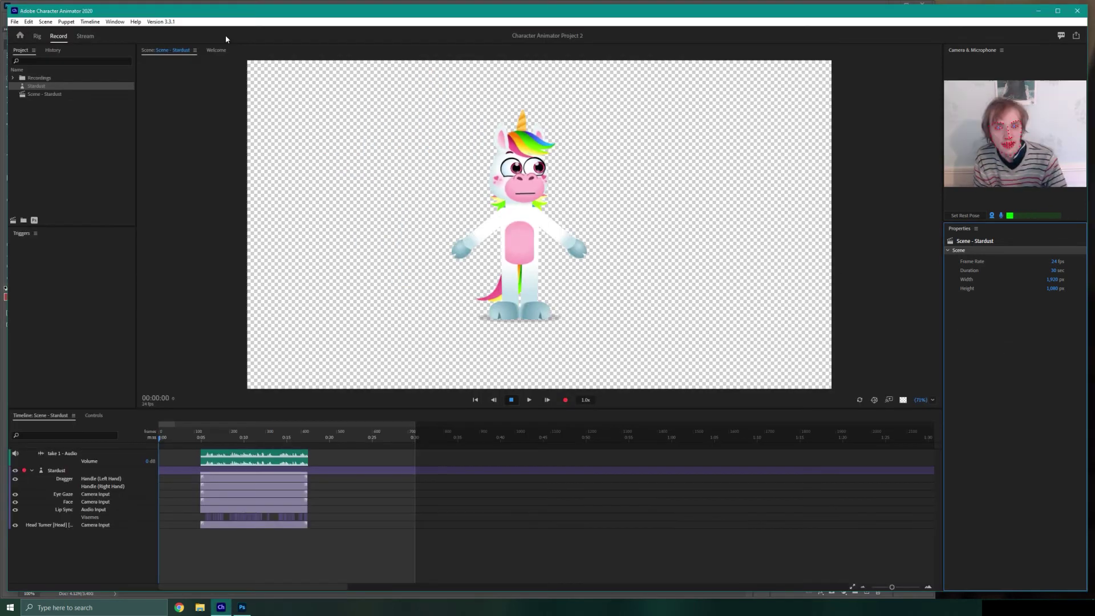
pyautogui.click(37, 36)
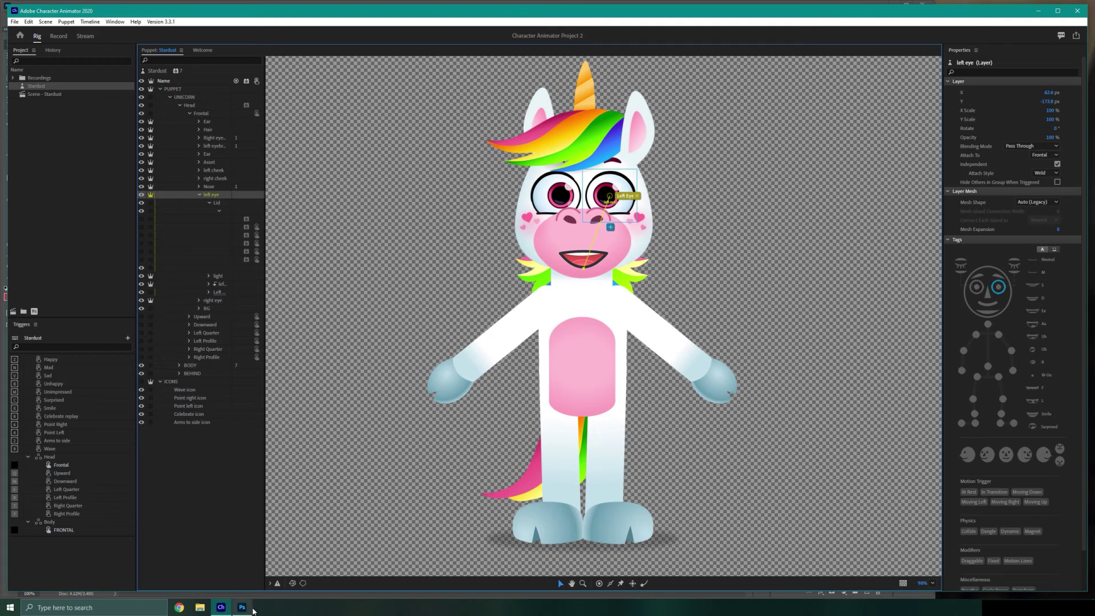
pyautogui.click(244, 608)
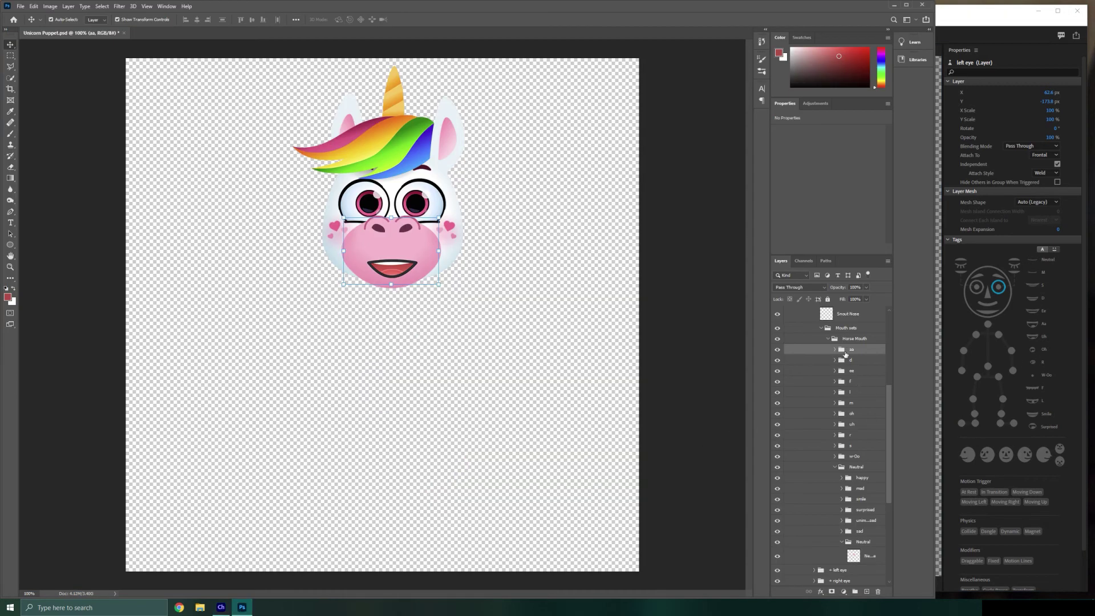
pyautogui.click(819, 328)
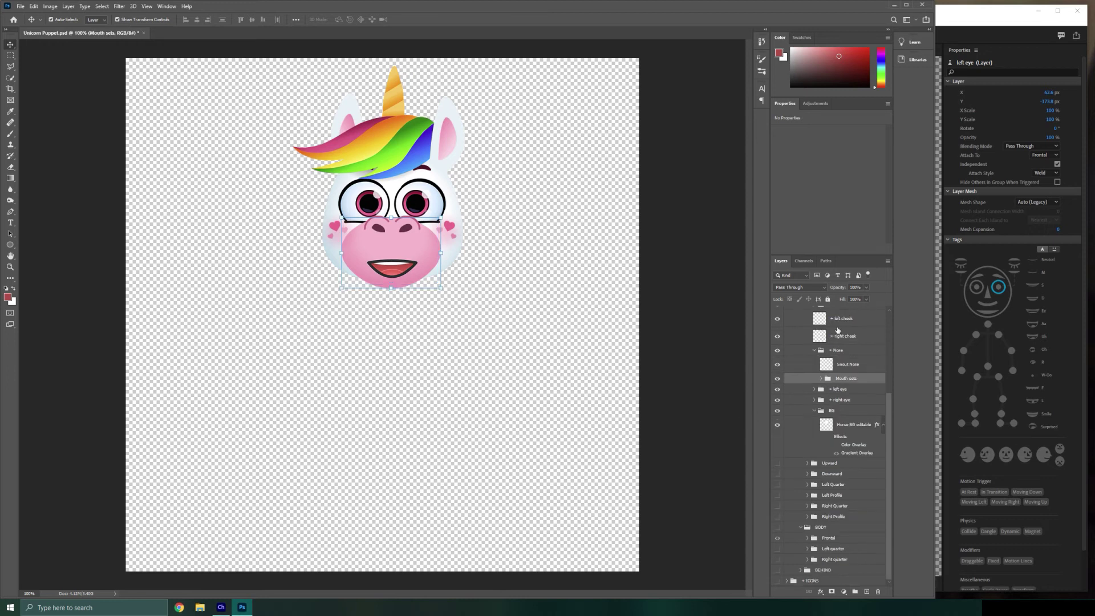
pyautogui.click(982, 16)
# - Switch to the Record workspace to show the Stardust scene and its takes timeline
pyautogui.click(58, 36)
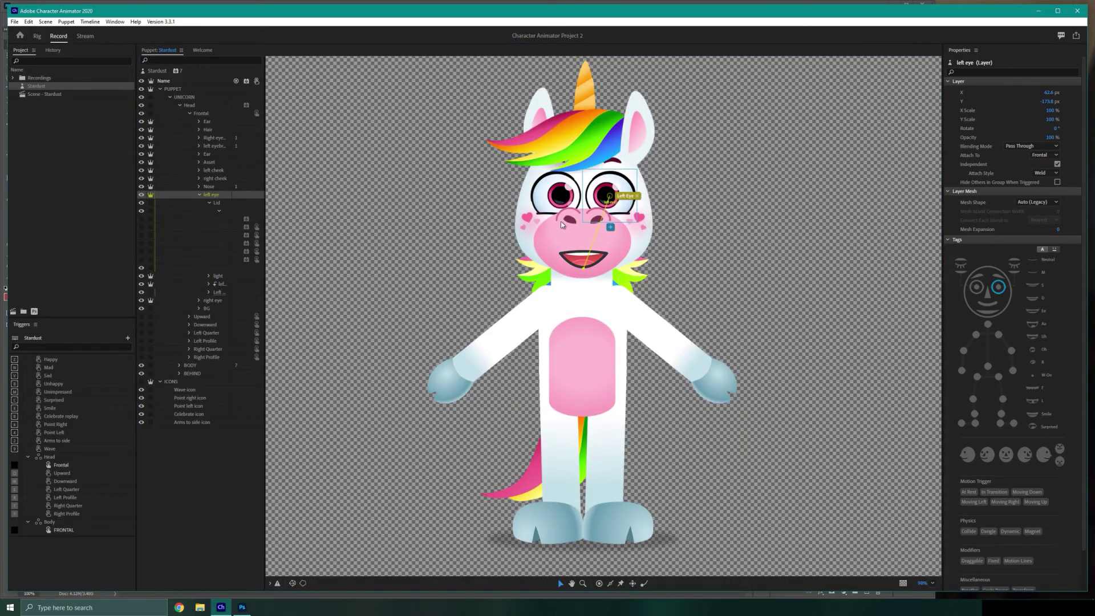